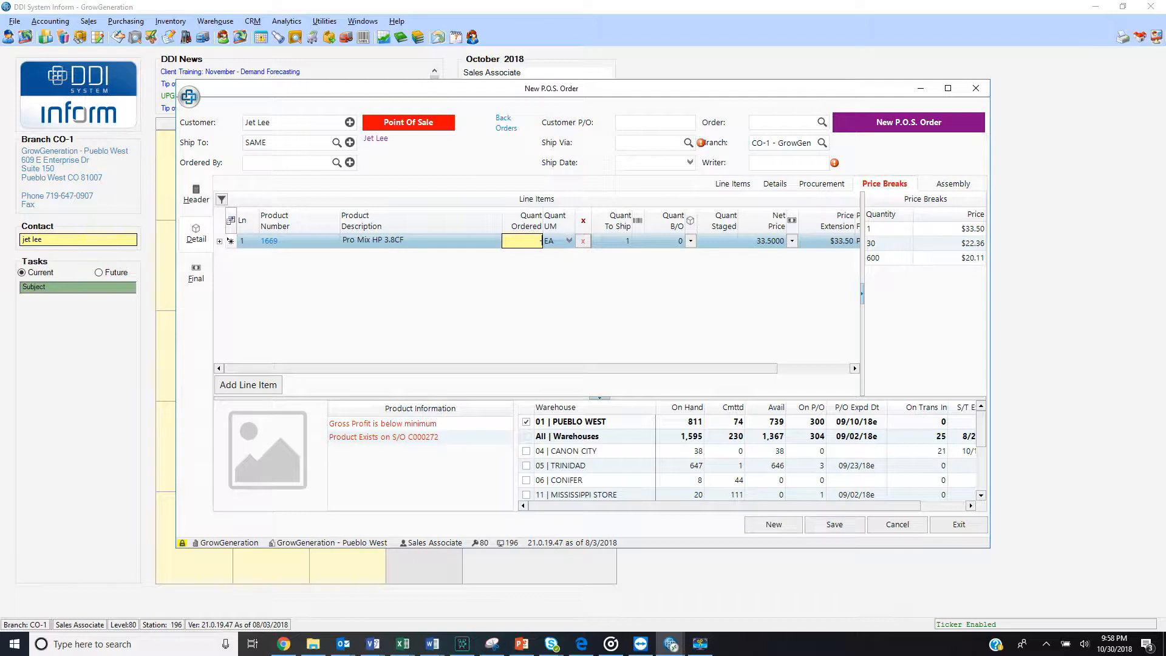
# Set the Pro Mix HP 3.8CF quantity to -5, link it to the 6/15/18 invoice, and return it to stock with a restocking charge
pyautogui.write('5')
pyautogui.press('Return')
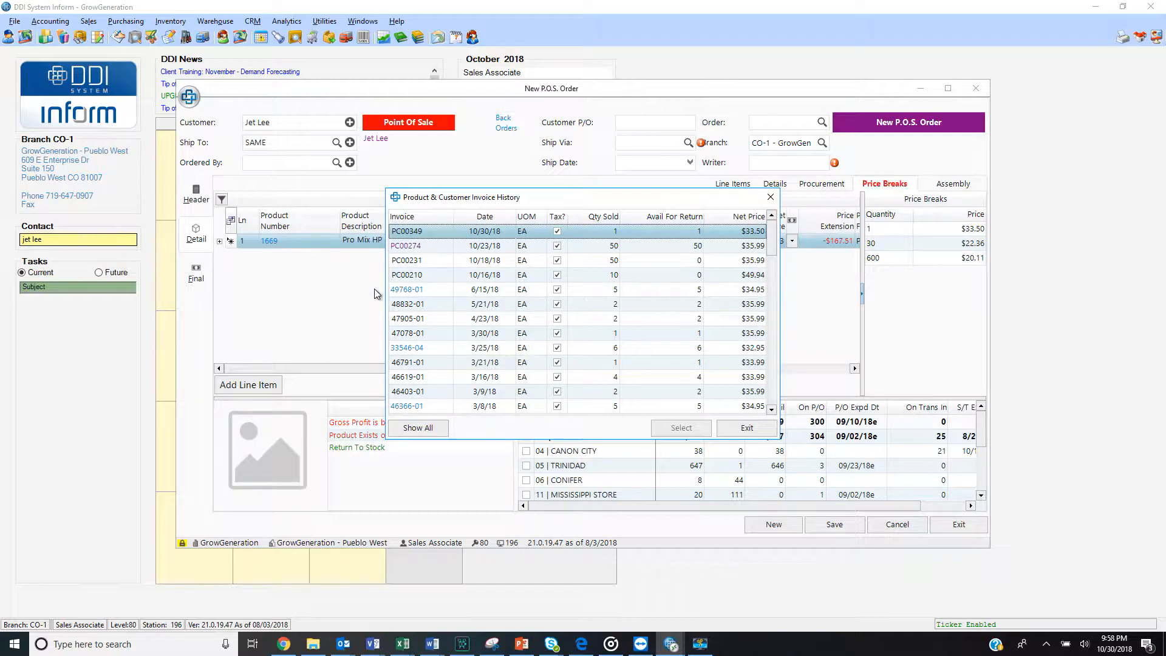
pyautogui.moveTo(398, 295)
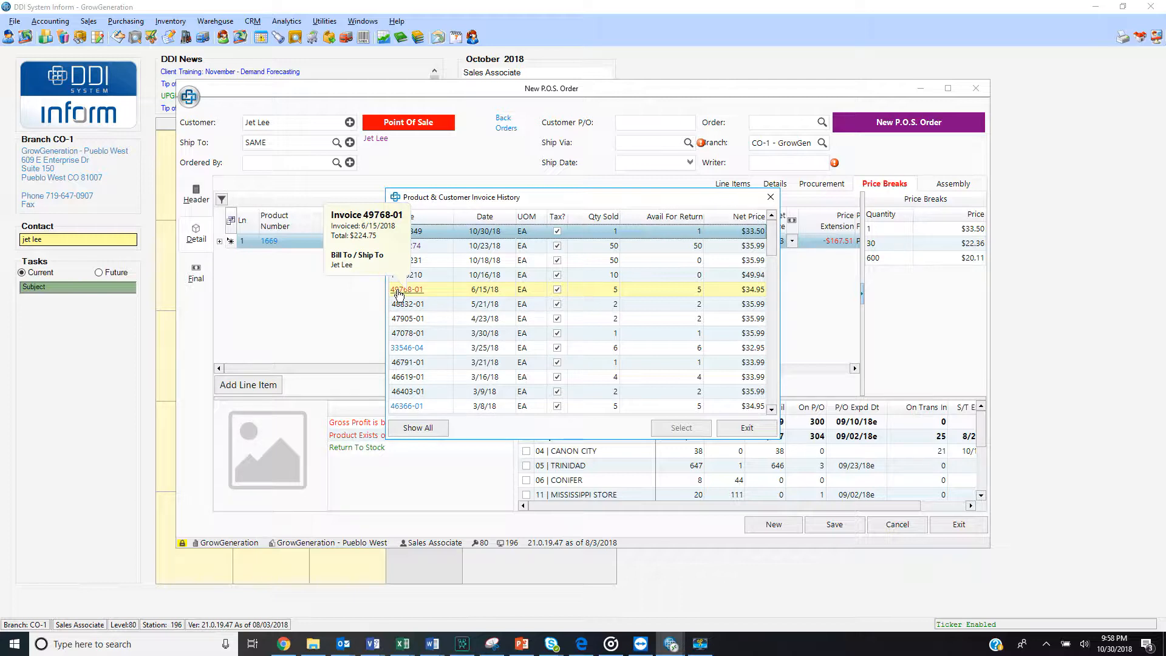
pyautogui.doubleClick(398, 290)
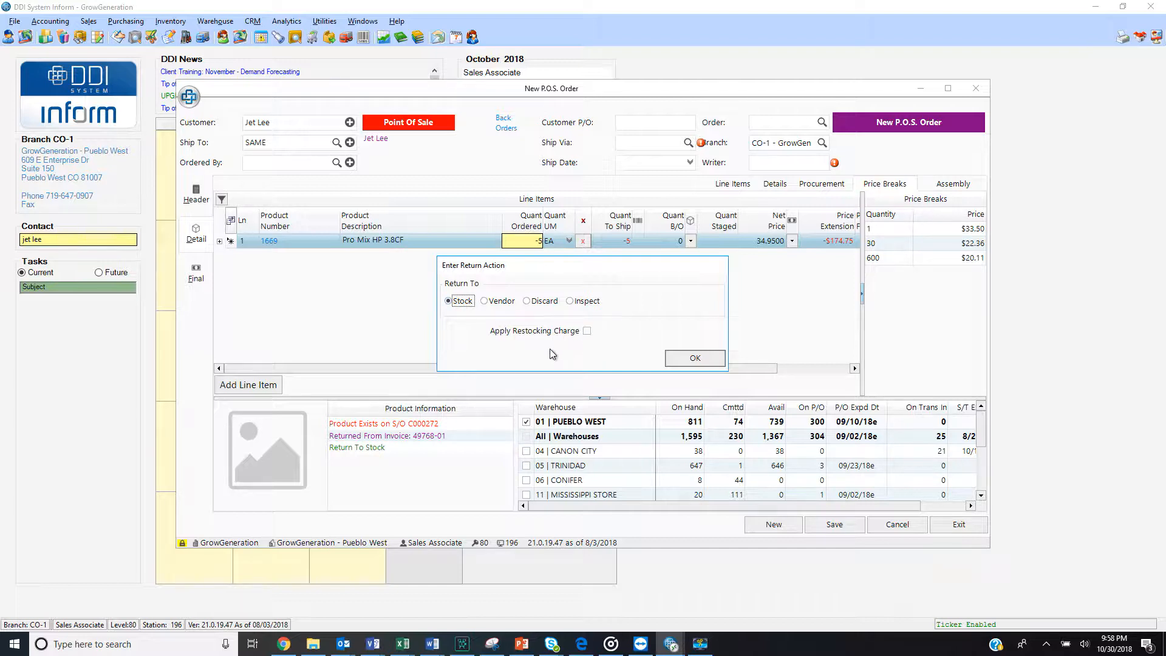
pyautogui.click(586, 331)
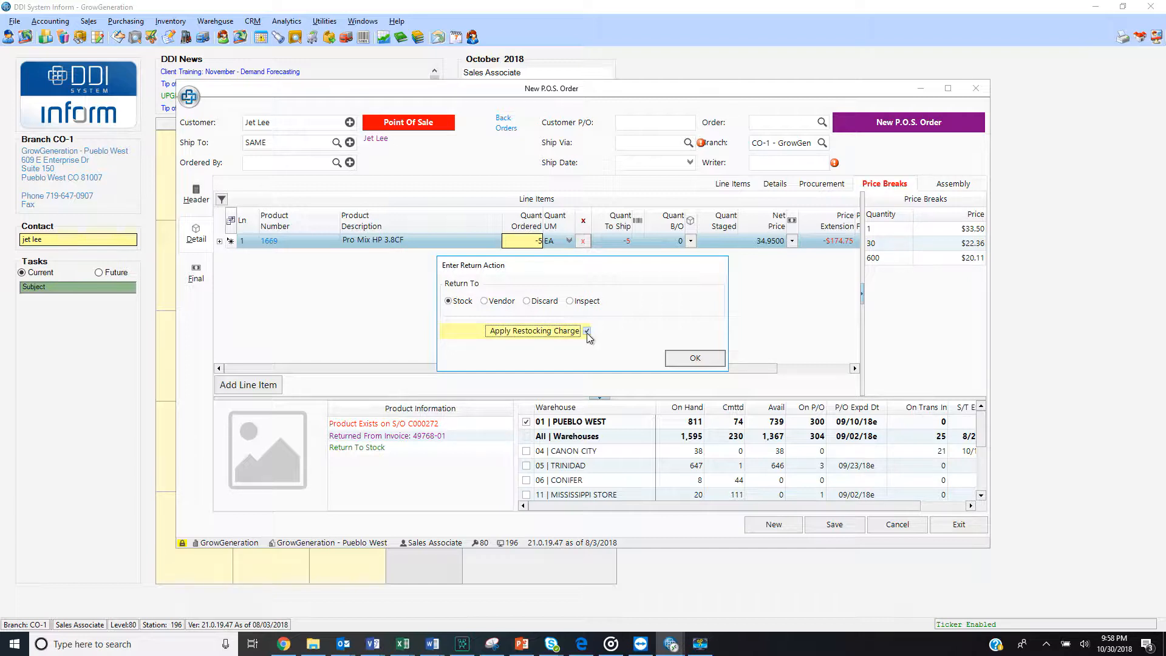
pyautogui.click(694, 358)
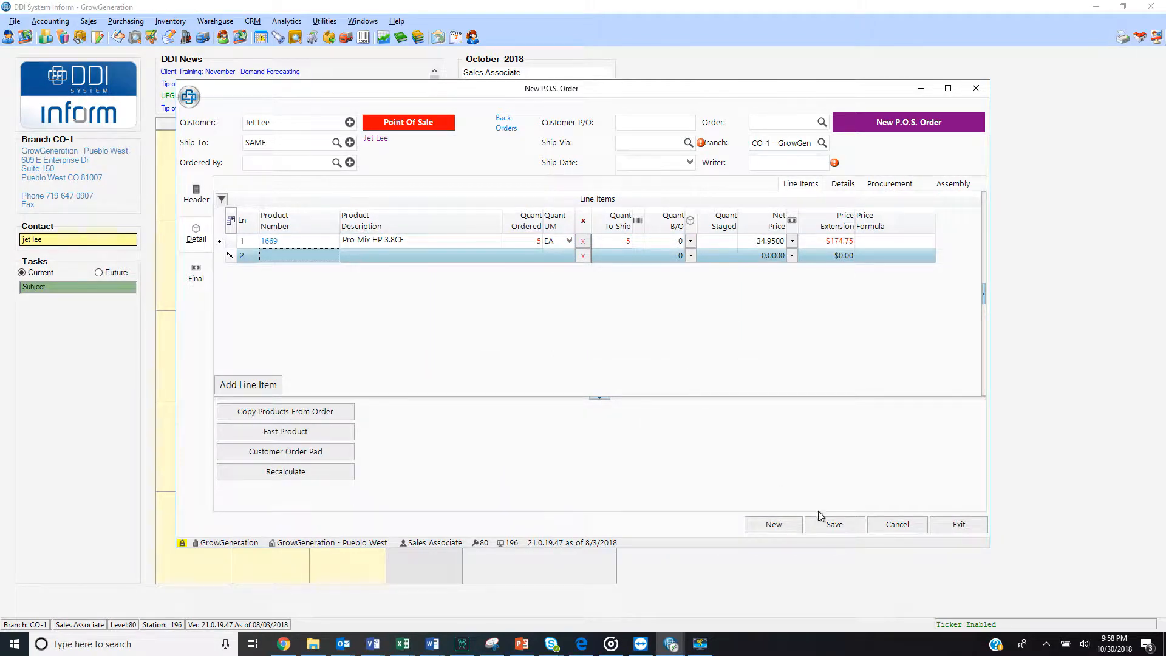
# Proceed to the order's final totals, set the tendered amount to $0.00 and try to record it as cash
pyautogui.click(832, 524)
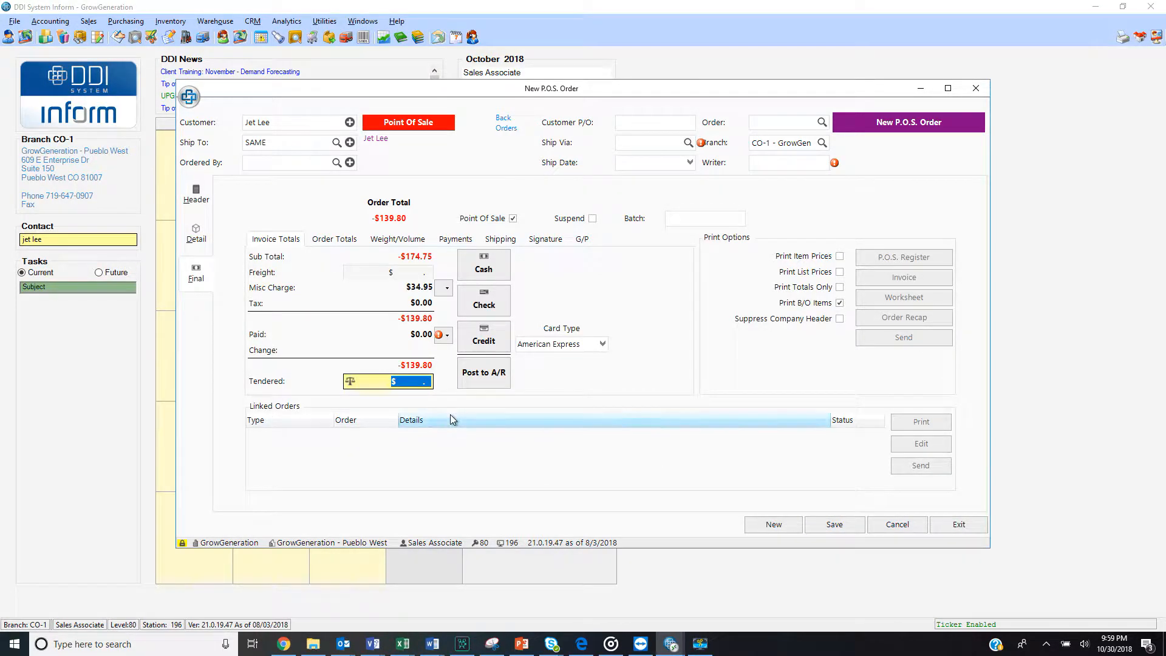
pyautogui.click(418, 382)
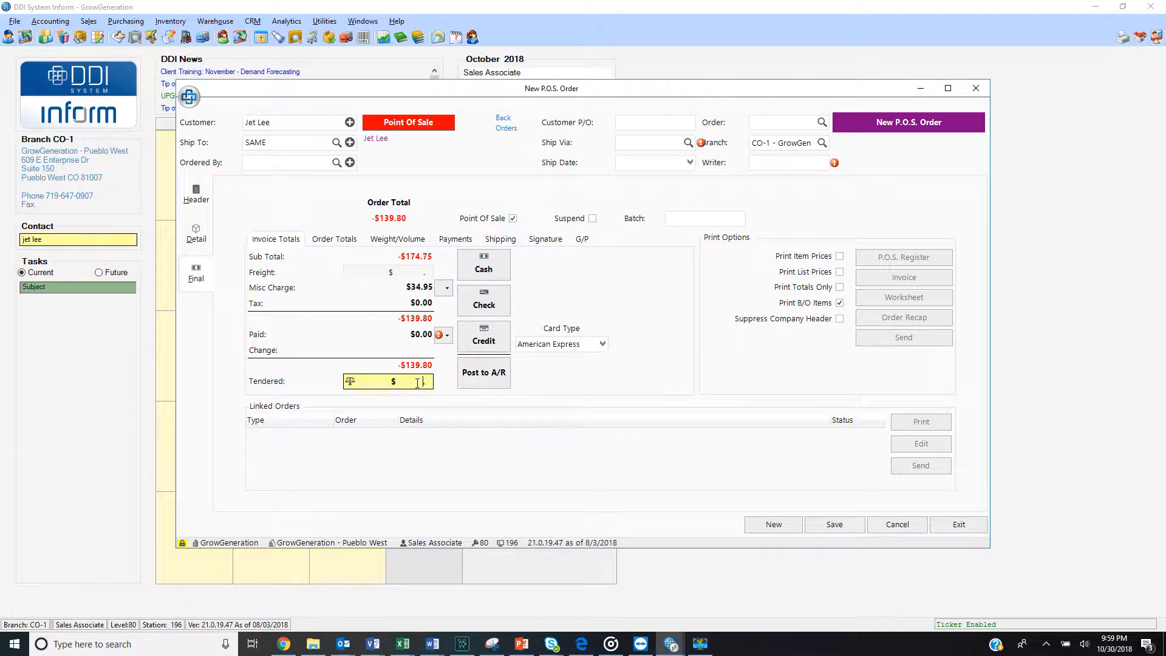
pyautogui.write('0')
pyautogui.click(493, 276)
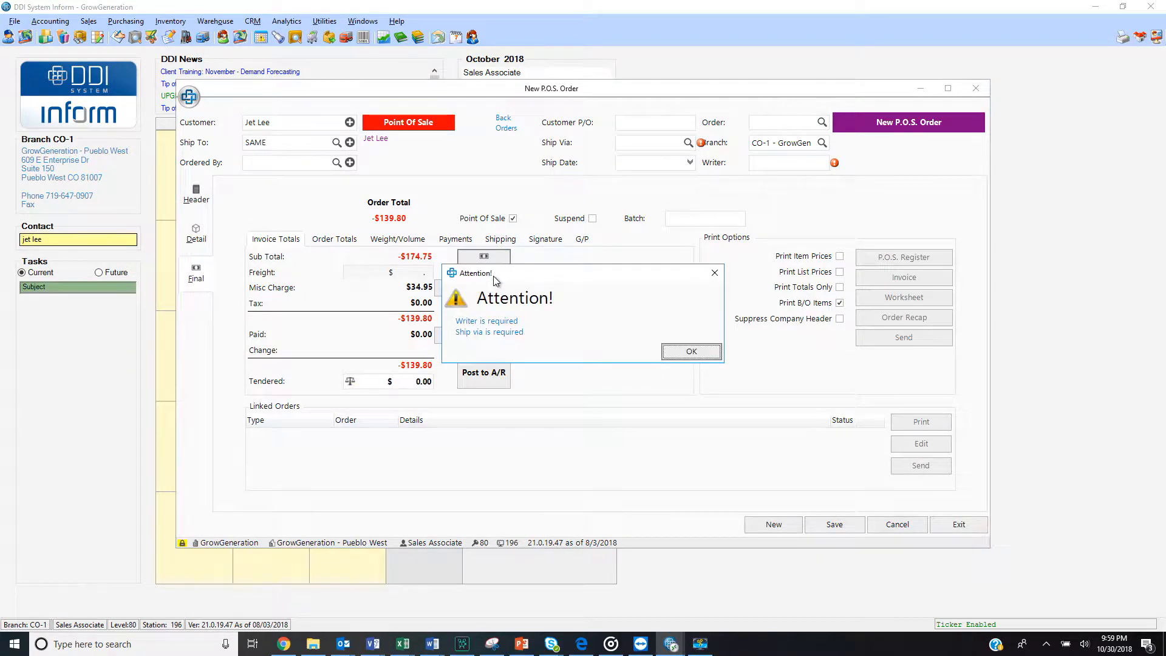
pyautogui.click(691, 351)
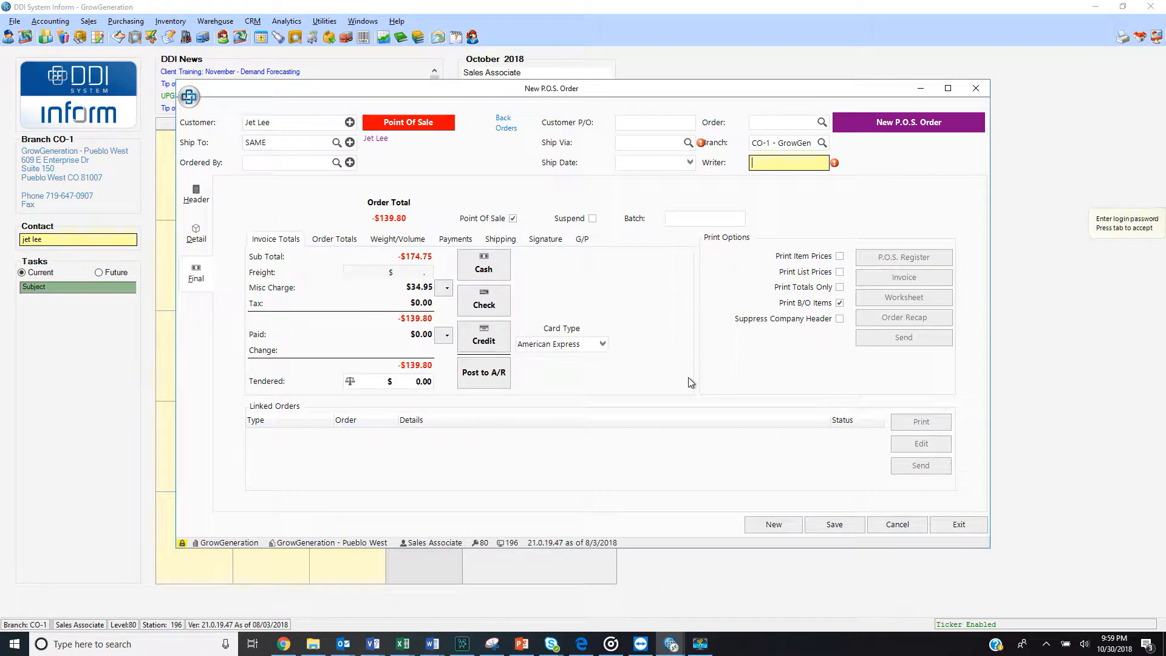
# Set the return order's Ship Via to WILL CALL
pyautogui.click(639, 143)
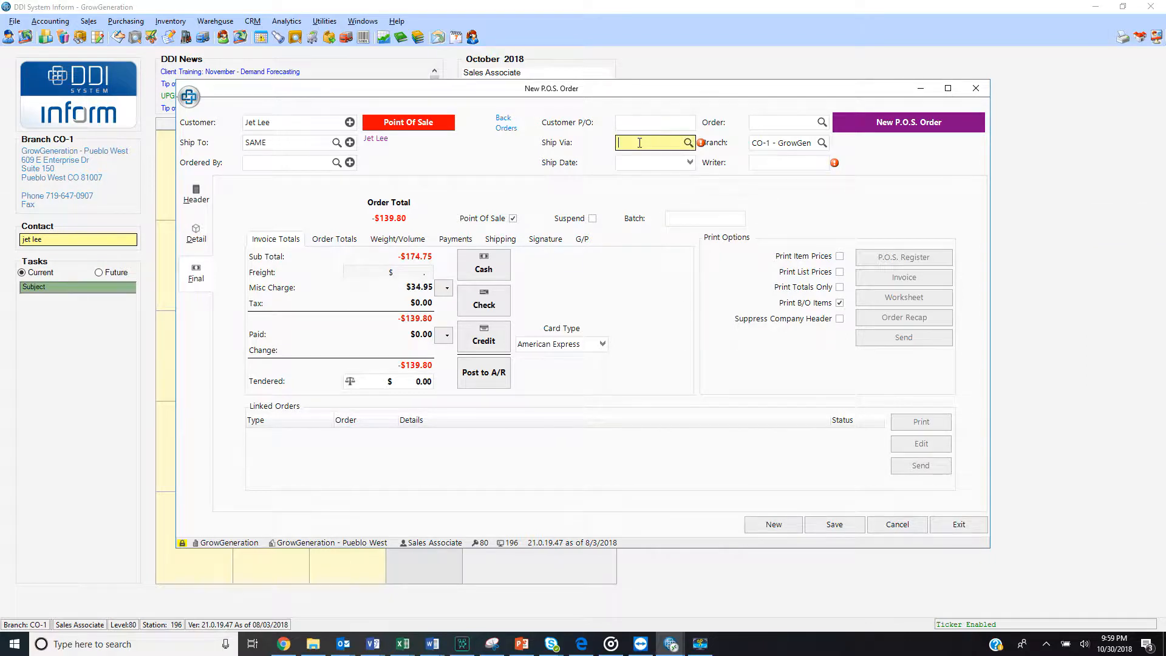
pyautogui.write('will')
pyautogui.press('Tab')
pyautogui.press('Tab')
pyautogui.press('Tab')
pyautogui.press('Tab')
pyautogui.press('Tab')
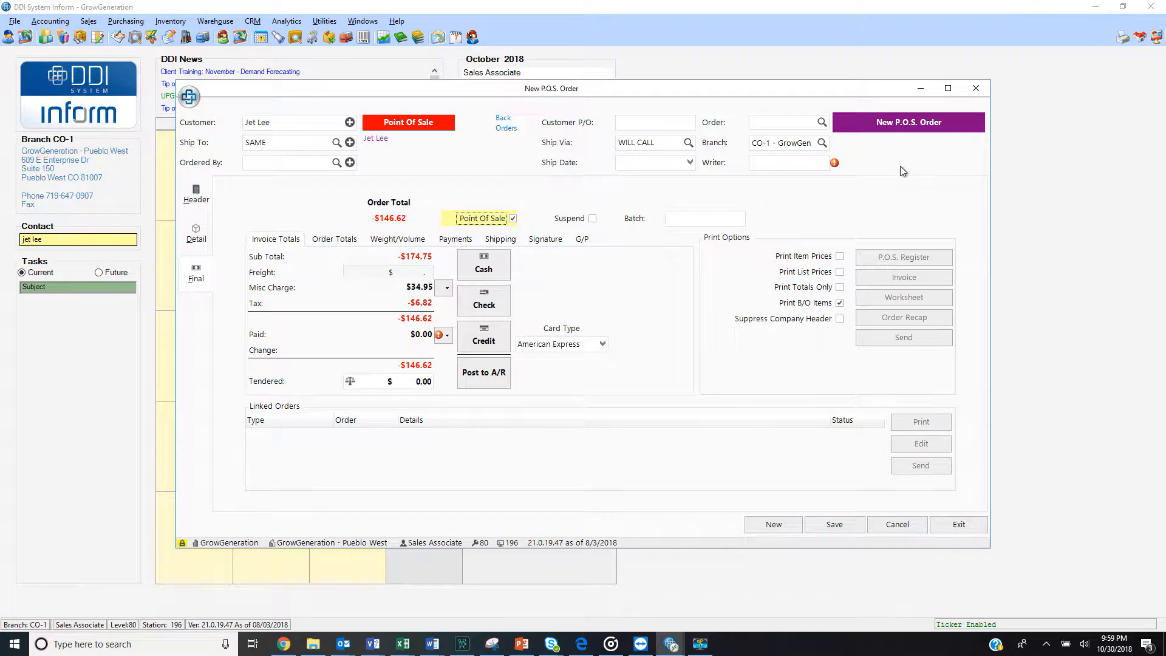
# Enter the sales associate's login password in the Writer field of the return order
pyautogui.click(788, 164)
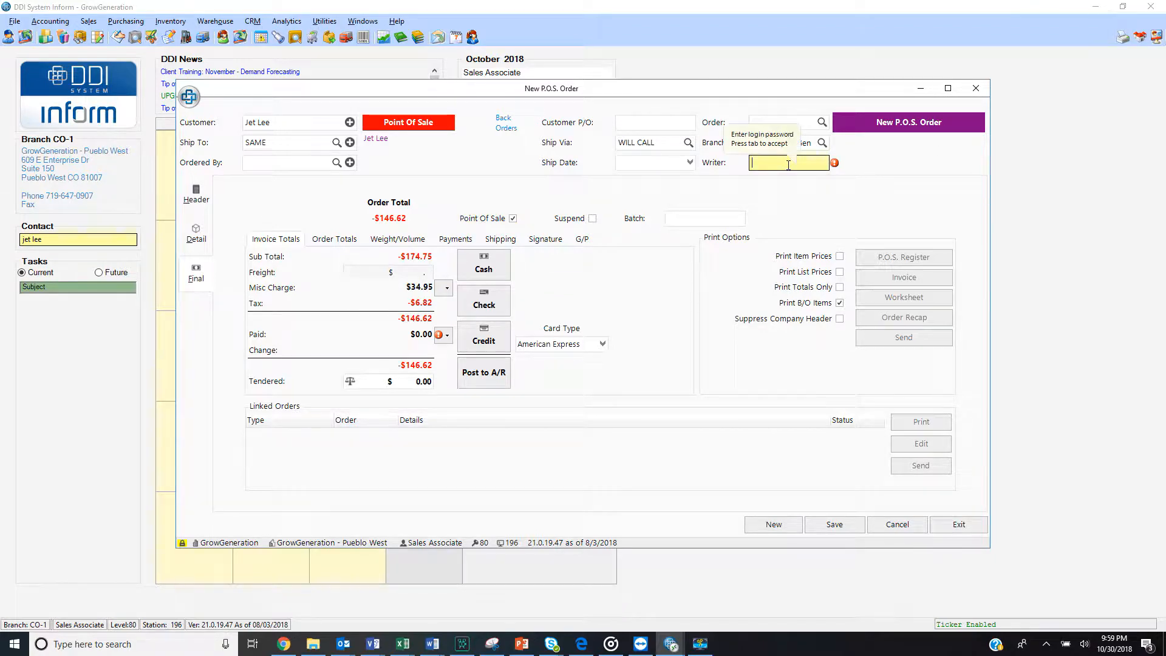
pyautogui.write('***')
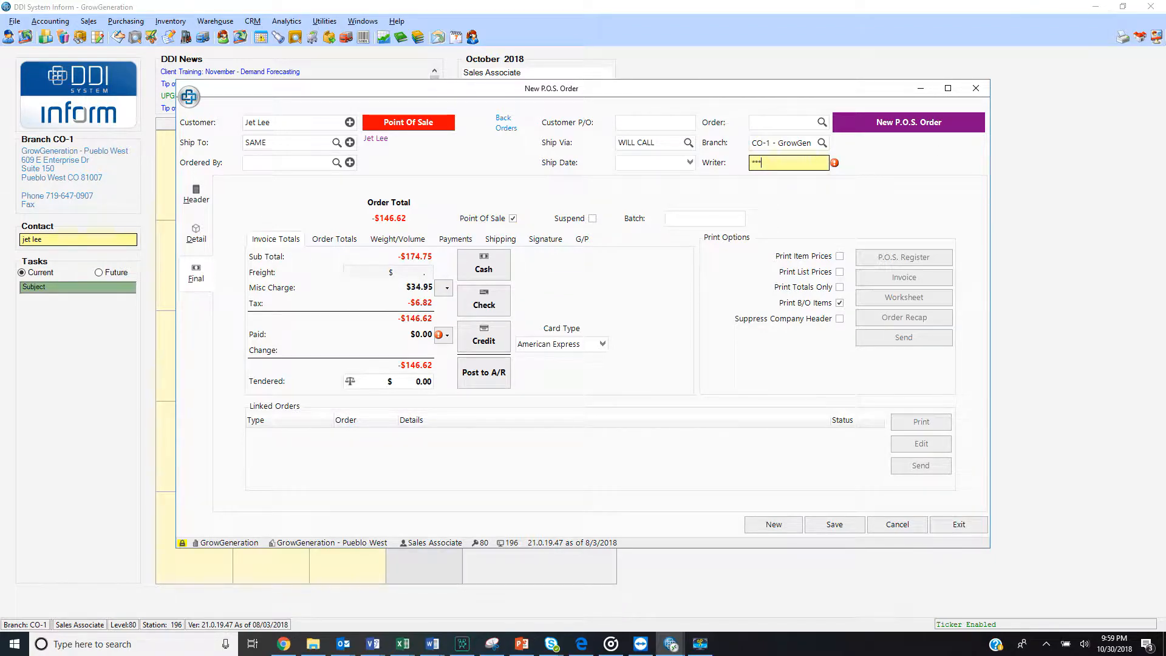
pyautogui.press('Tab')
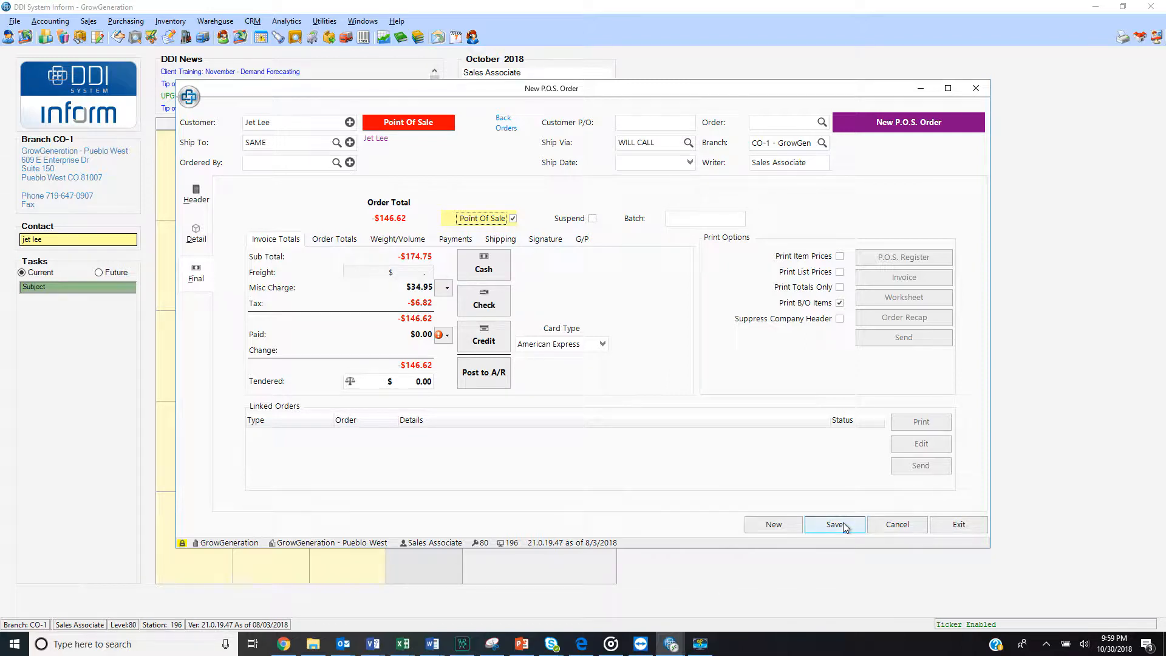
# Record the zero tender as a cash payment and save the return order
pyautogui.click(484, 271)
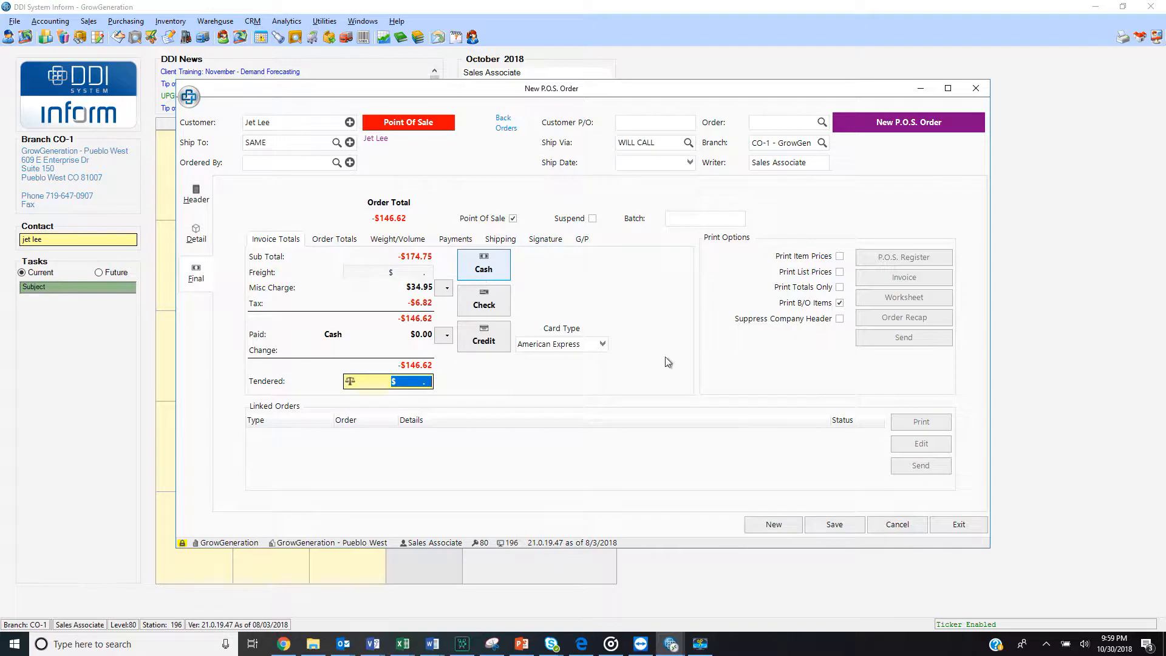
pyautogui.click(830, 522)
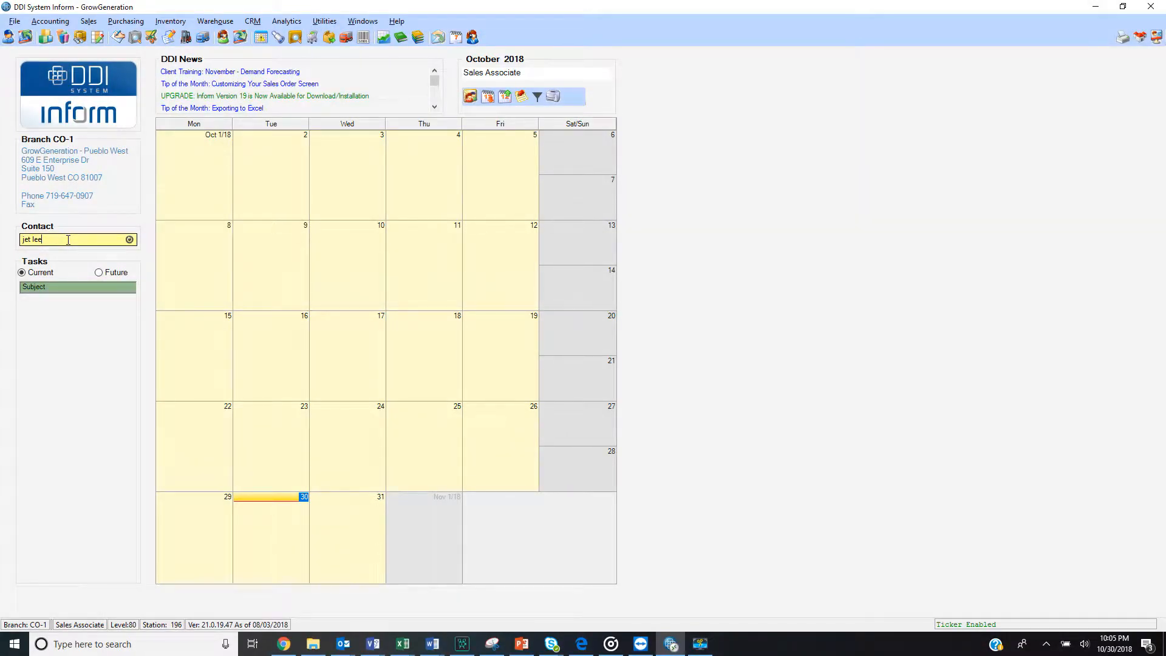
# Look up the return customer's record, open their newest 10/30/18 open sales order and review its final totals
pyautogui.press('Tab')
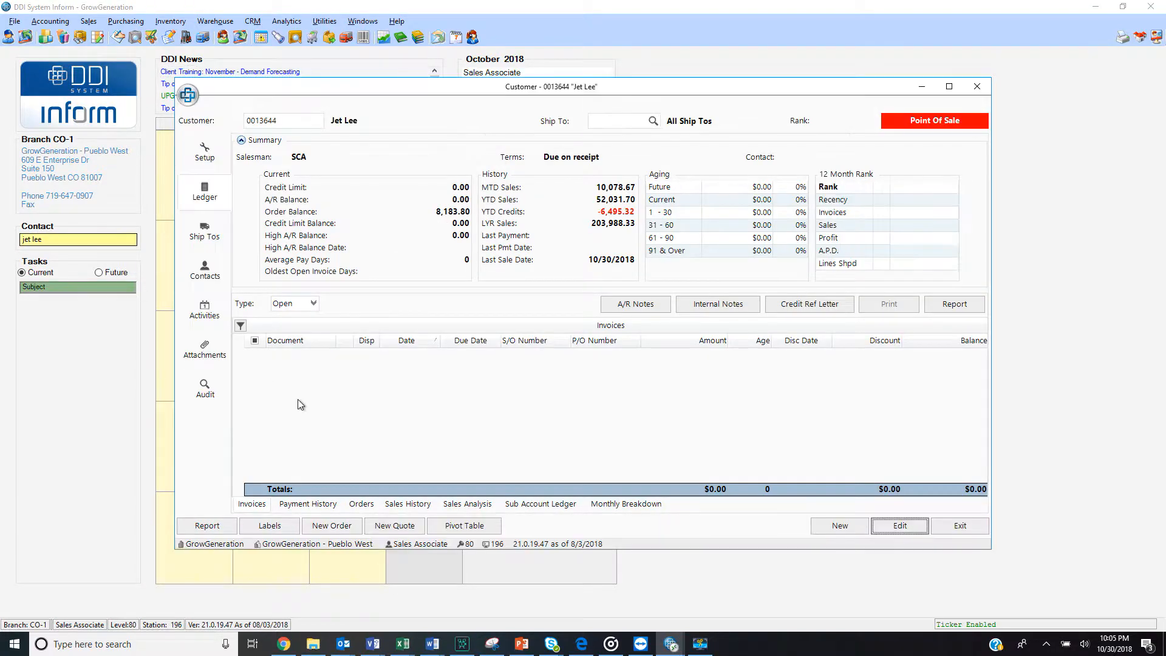
pyautogui.click(365, 505)
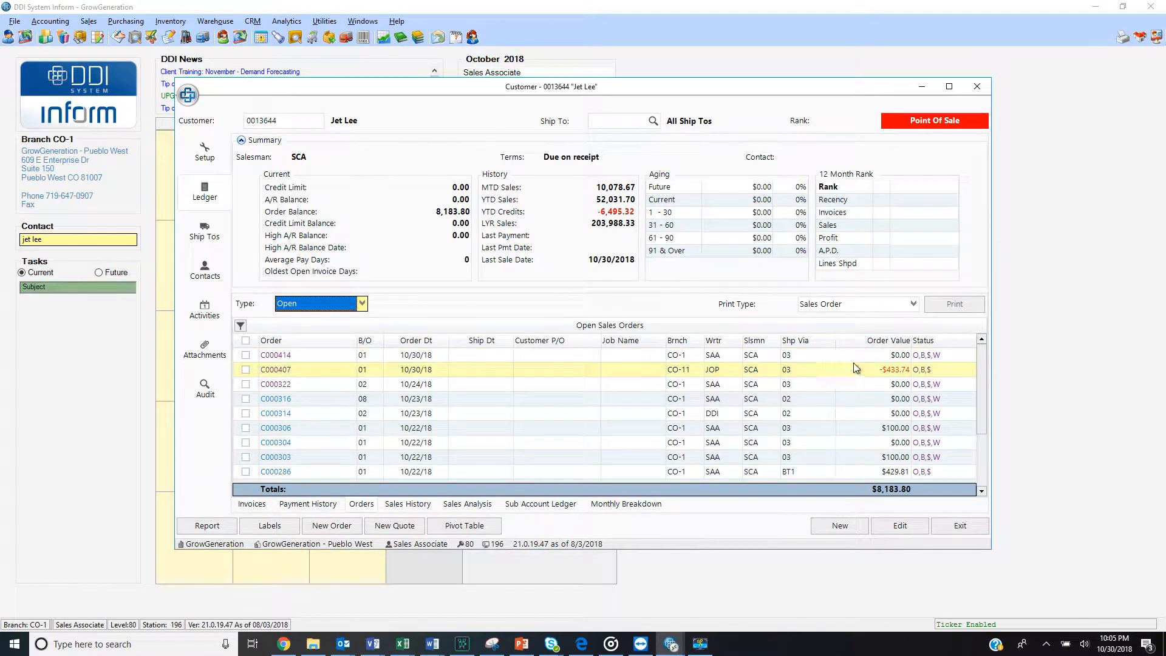
pyautogui.moveTo(922, 359)
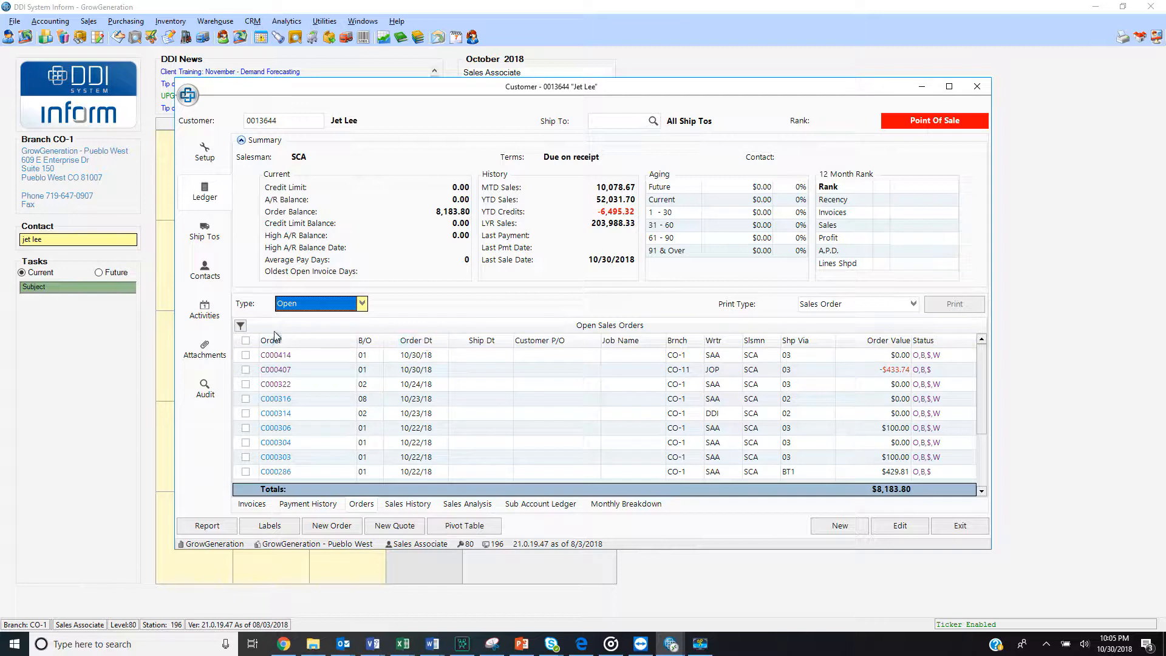
pyautogui.click(275, 356)
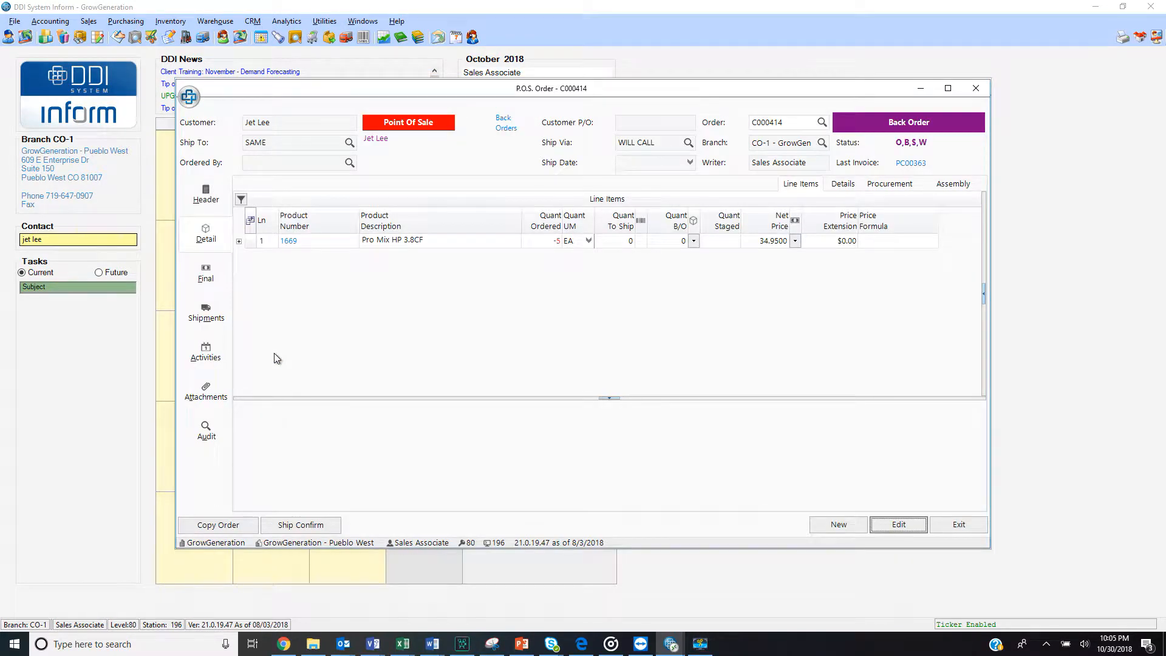
pyautogui.click(210, 278)
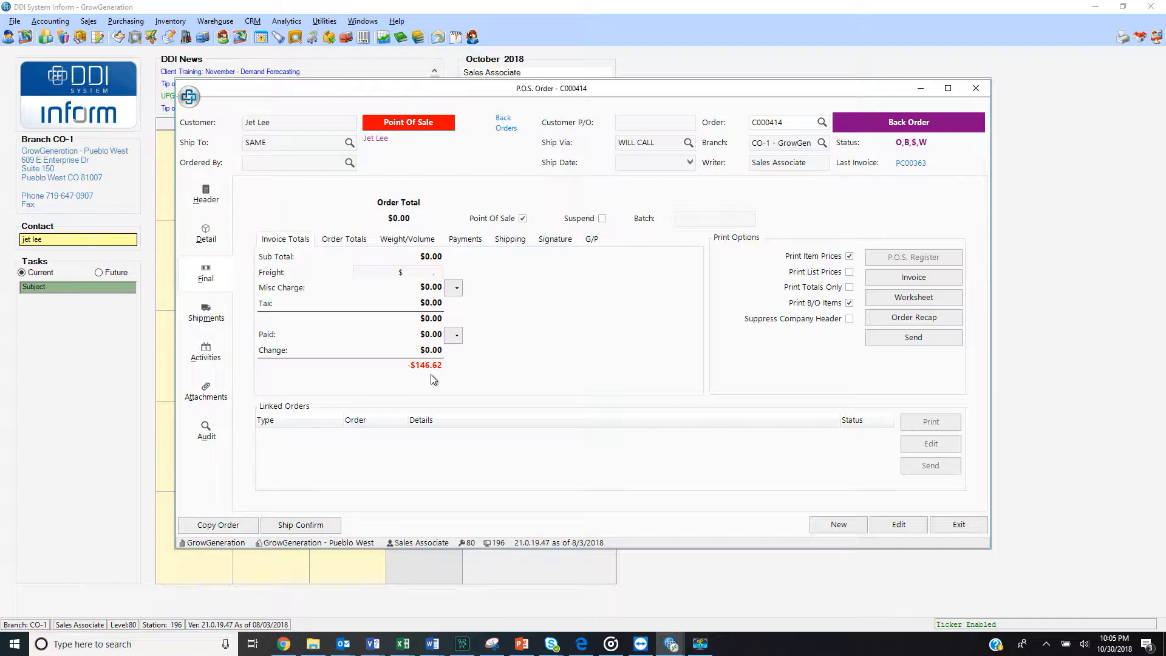
pyautogui.click(206, 232)
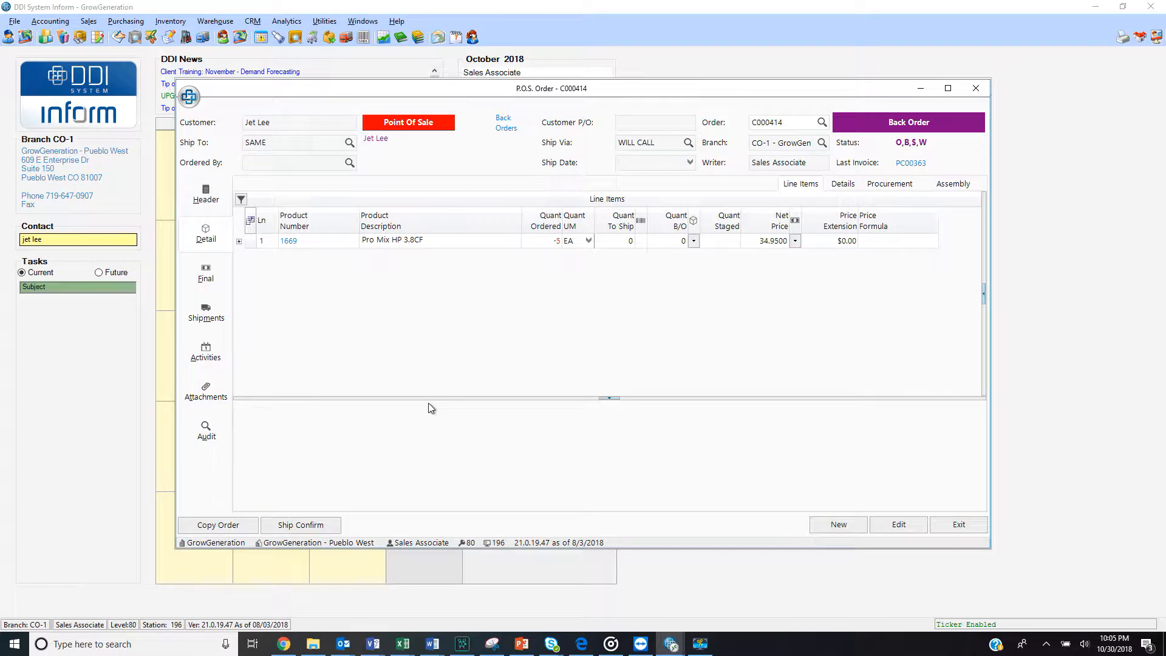
# Edit the return order and search for "emerald" products on a new second line item
pyautogui.click(879, 530)
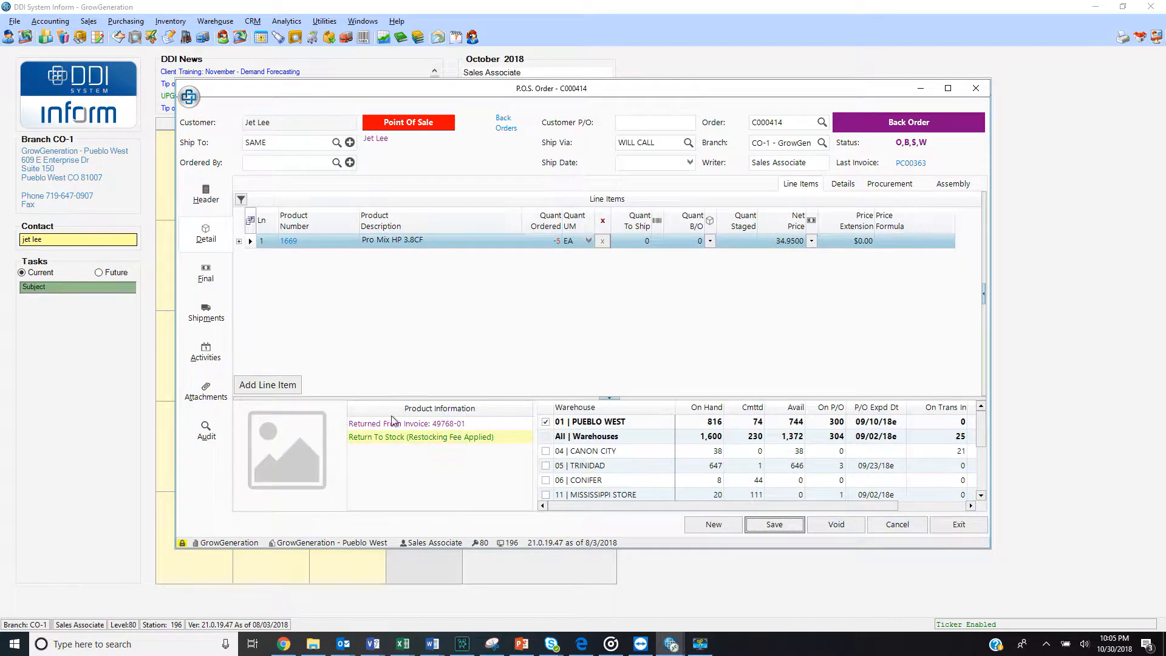
pyautogui.click(286, 388)
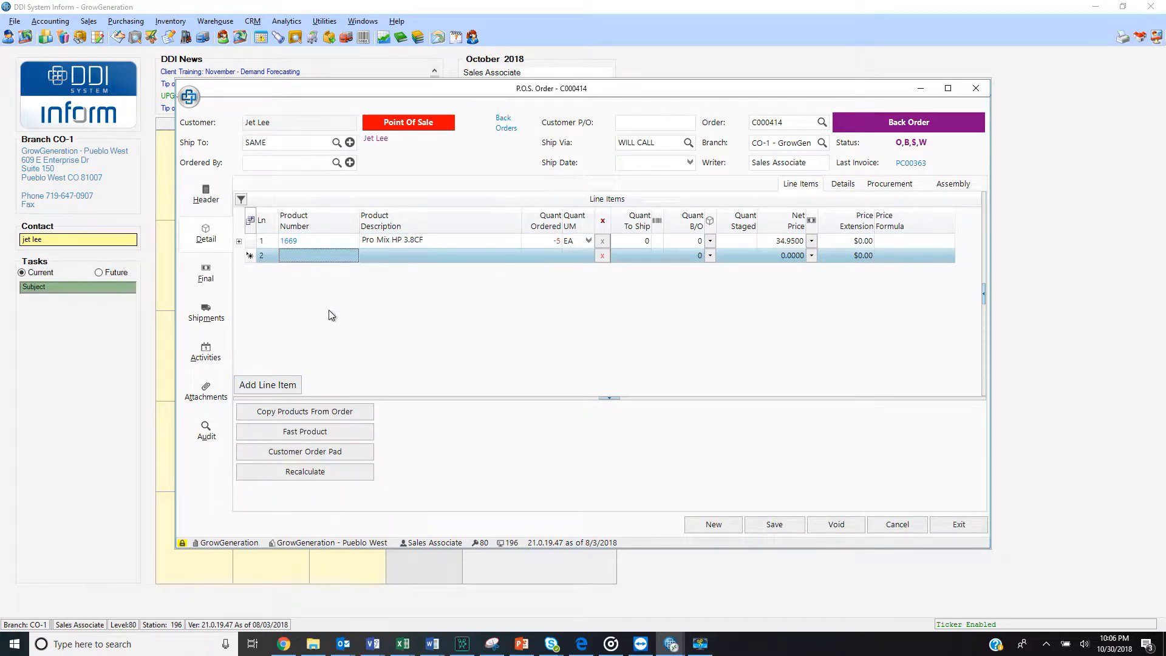
pyautogui.click(310, 256)
pyautogui.write('emerald')
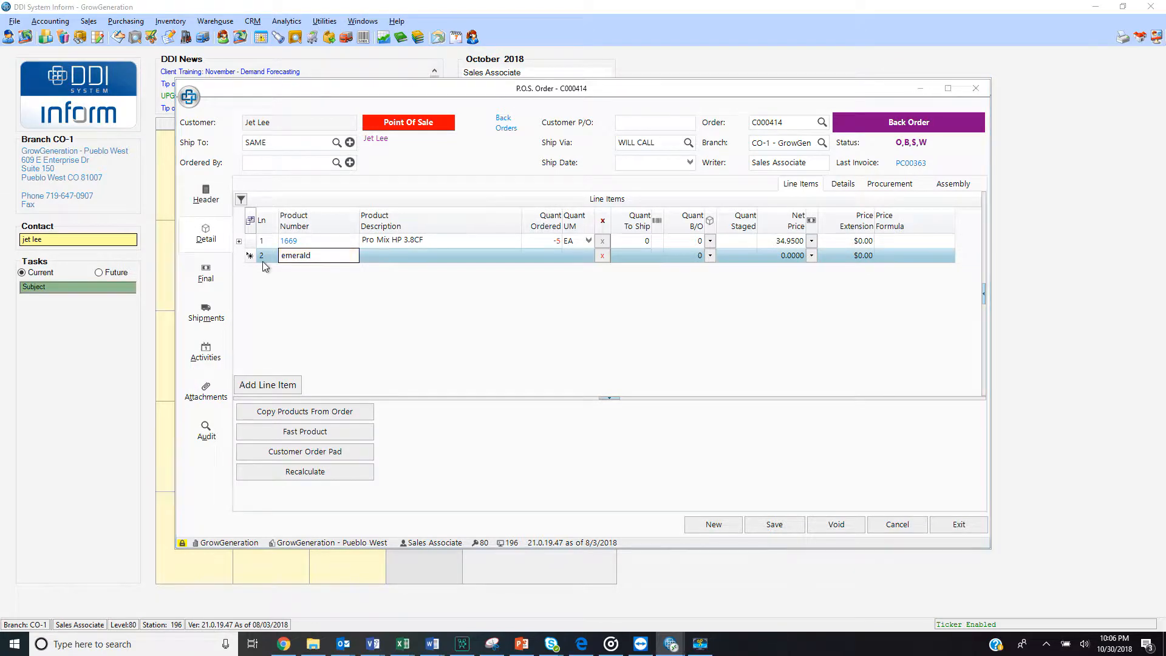
pyautogui.press('Return')
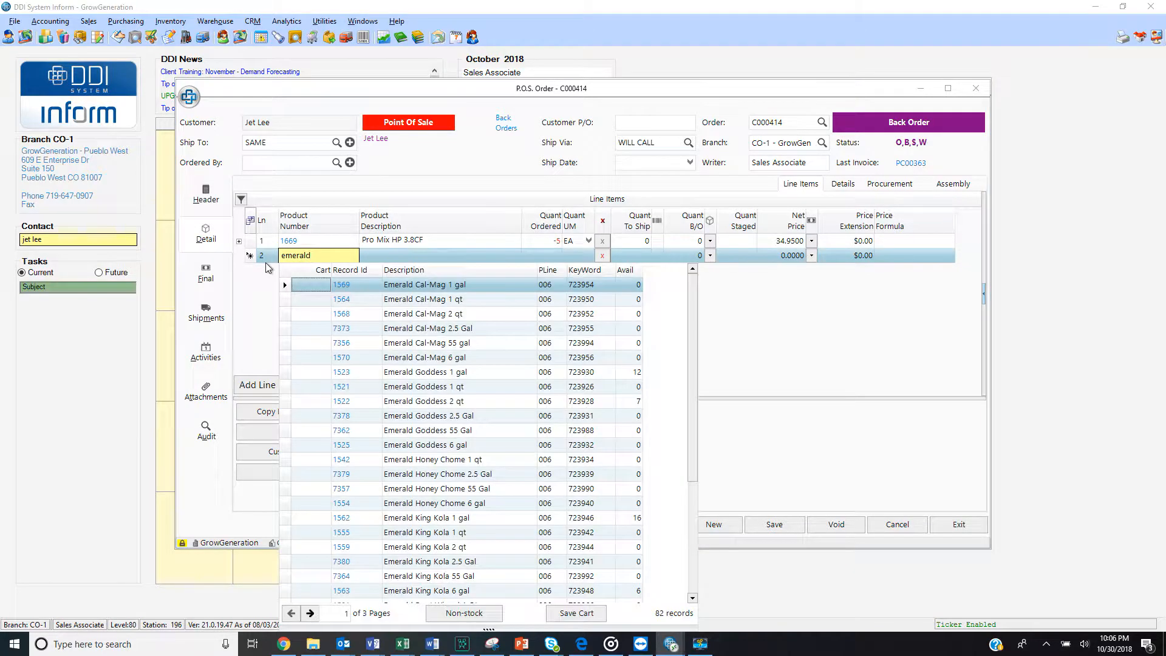
# Add 2 Emerald Goddess 2 qt and 2 Emerald Goddess 1 gal to the order through the product cart
pyautogui.click(322, 399)
pyautogui.write('2')
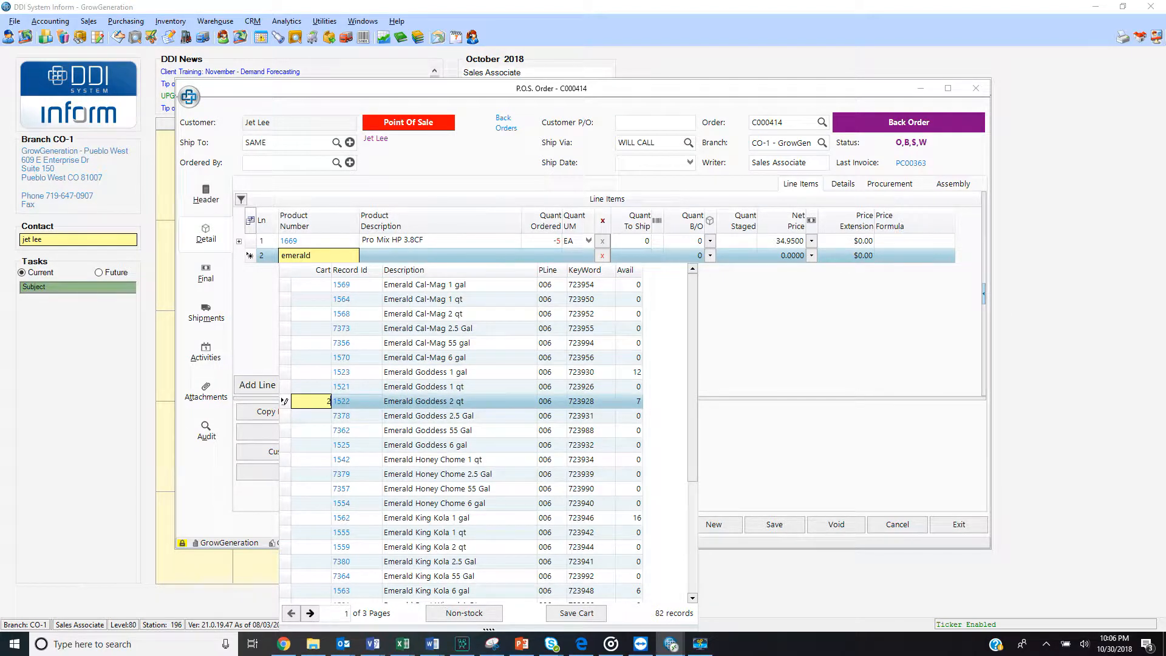
pyautogui.click(322, 371)
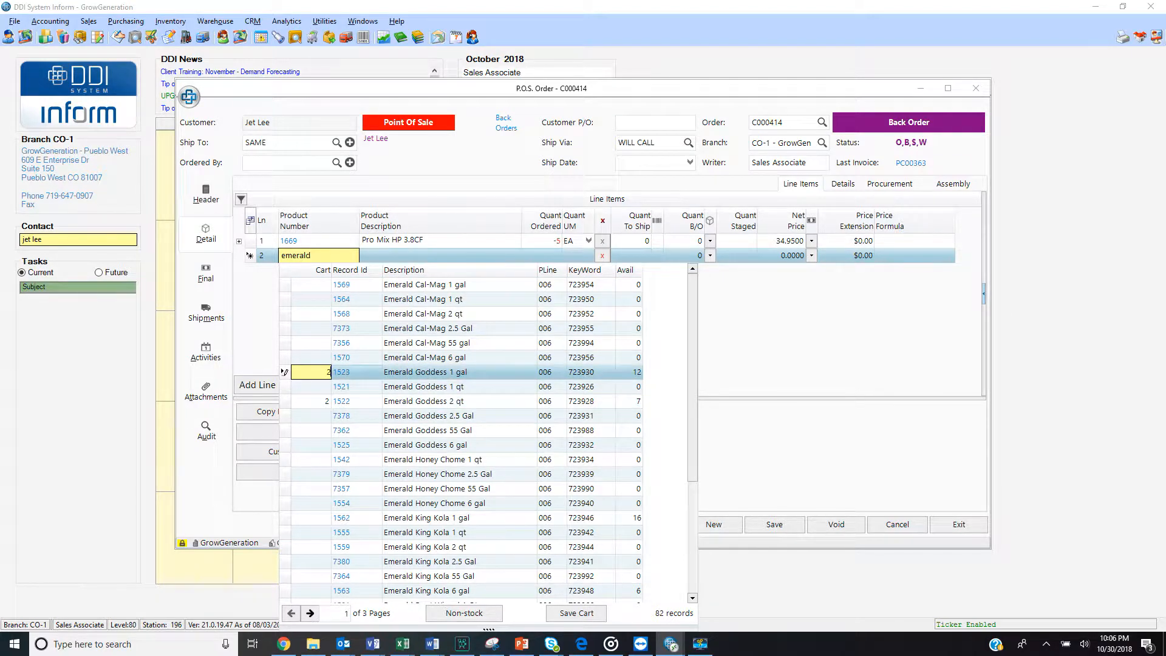
pyautogui.click(555, 613)
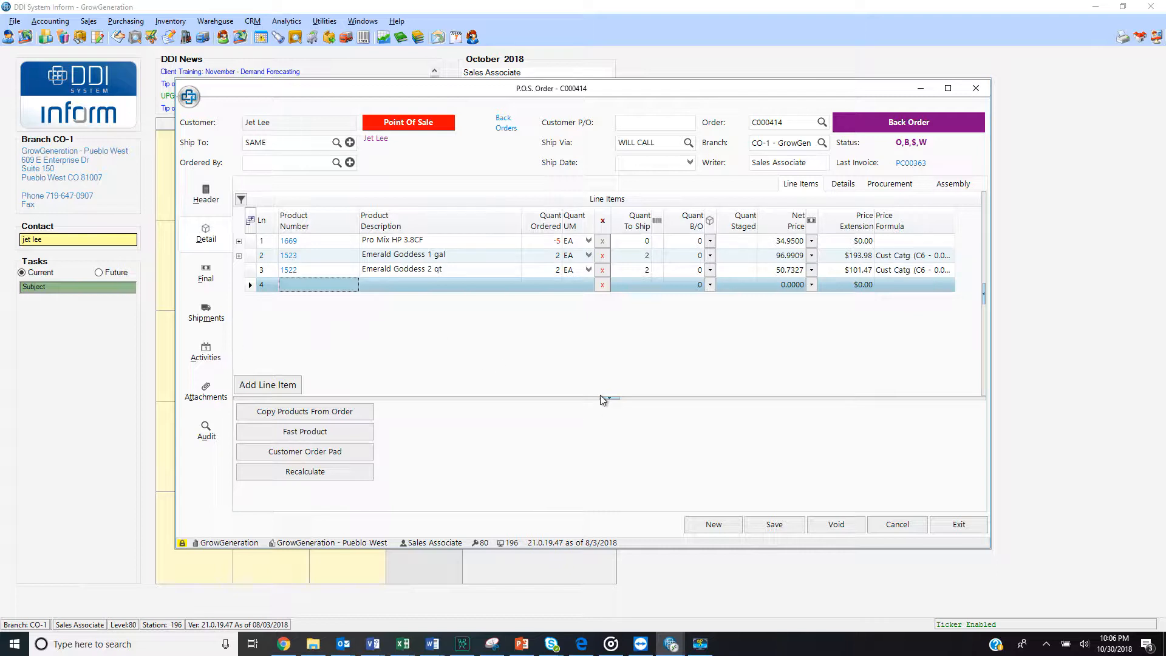
# Tender the order's full $160.35 balance as cash and save the order
pyautogui.click(757, 520)
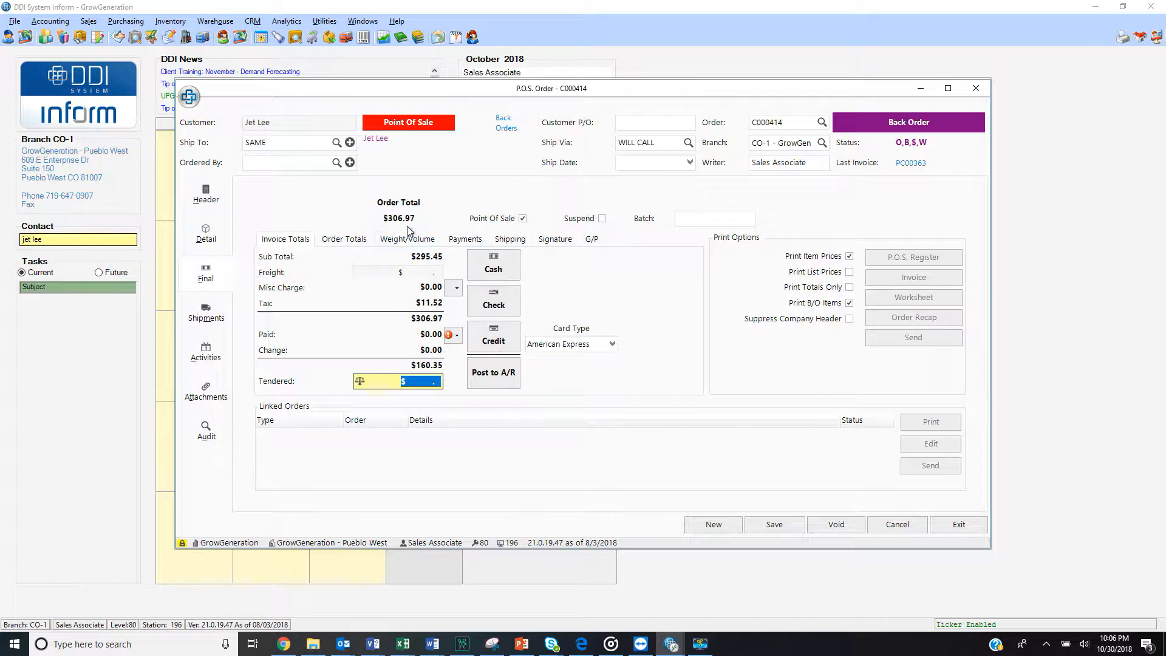
pyautogui.click(362, 384)
pyautogui.click(509, 275)
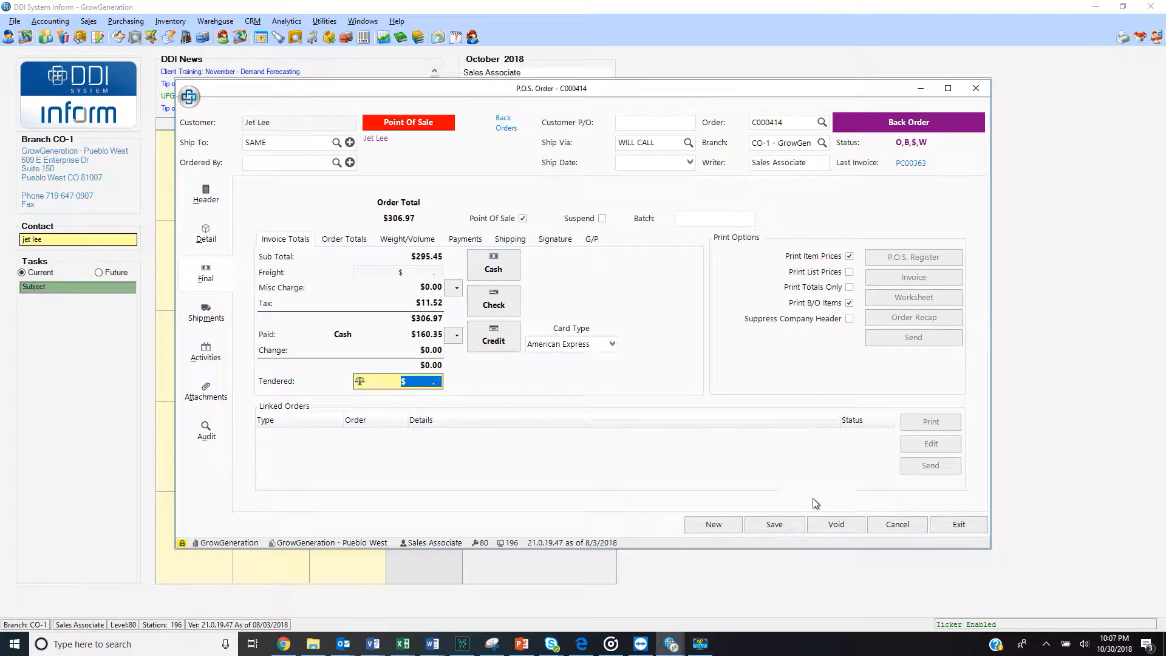
pyautogui.click(756, 525)
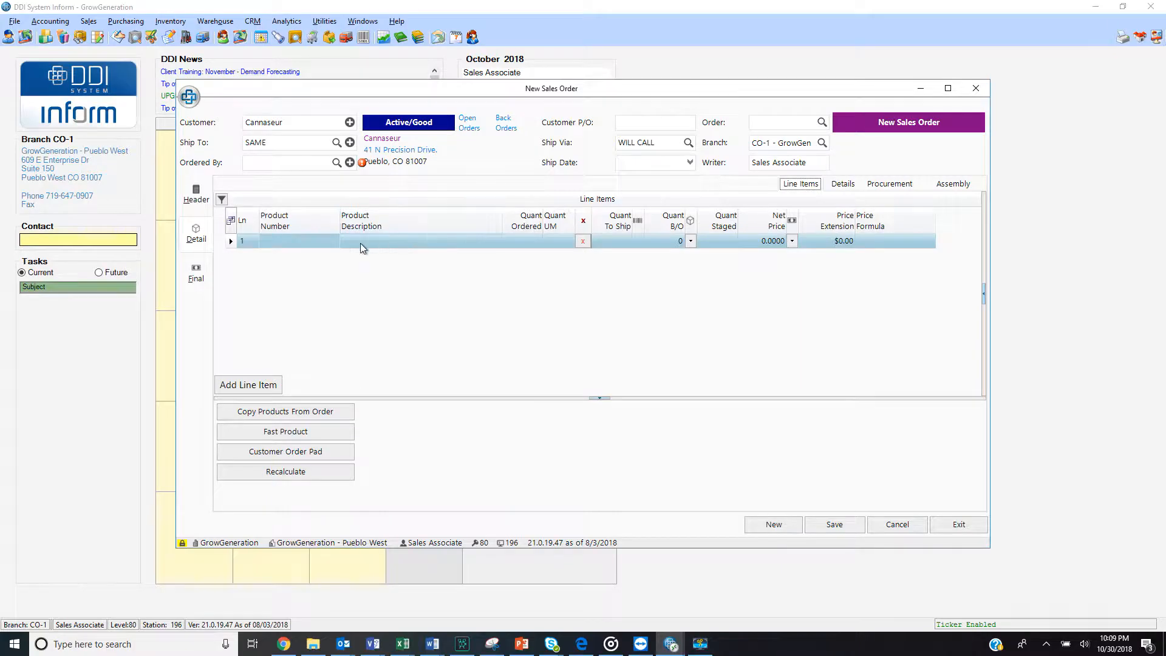
# Add product 1669 with quantity -4 to the Cannaseur sales order and link it to the first listed 10/16/18 invoice
pyautogui.click(310, 243)
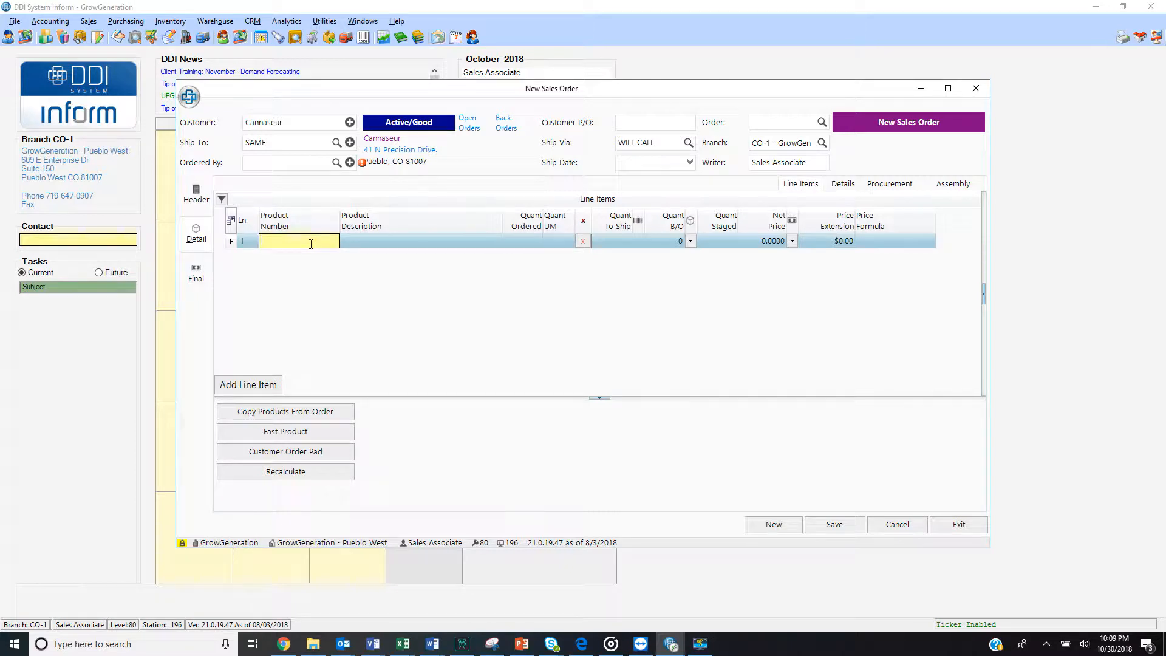
pyautogui.write('1669')
pyautogui.press('Tab')
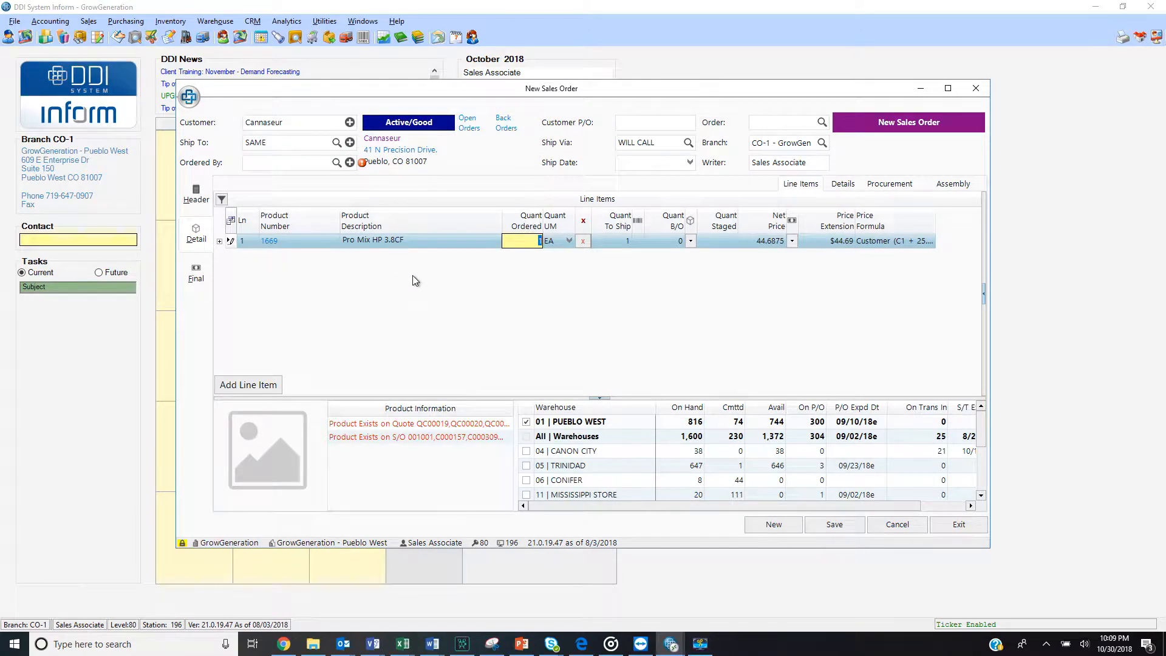
pyautogui.press('BackSpace')
pyautogui.press('Tab')
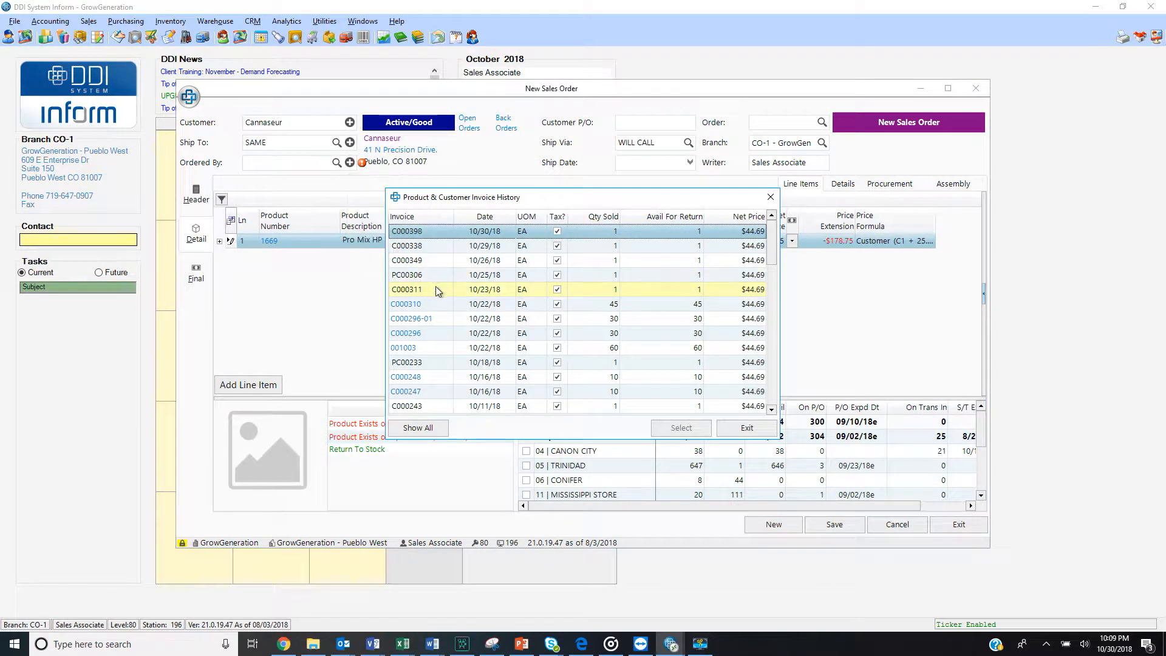
pyautogui.click(411, 377)
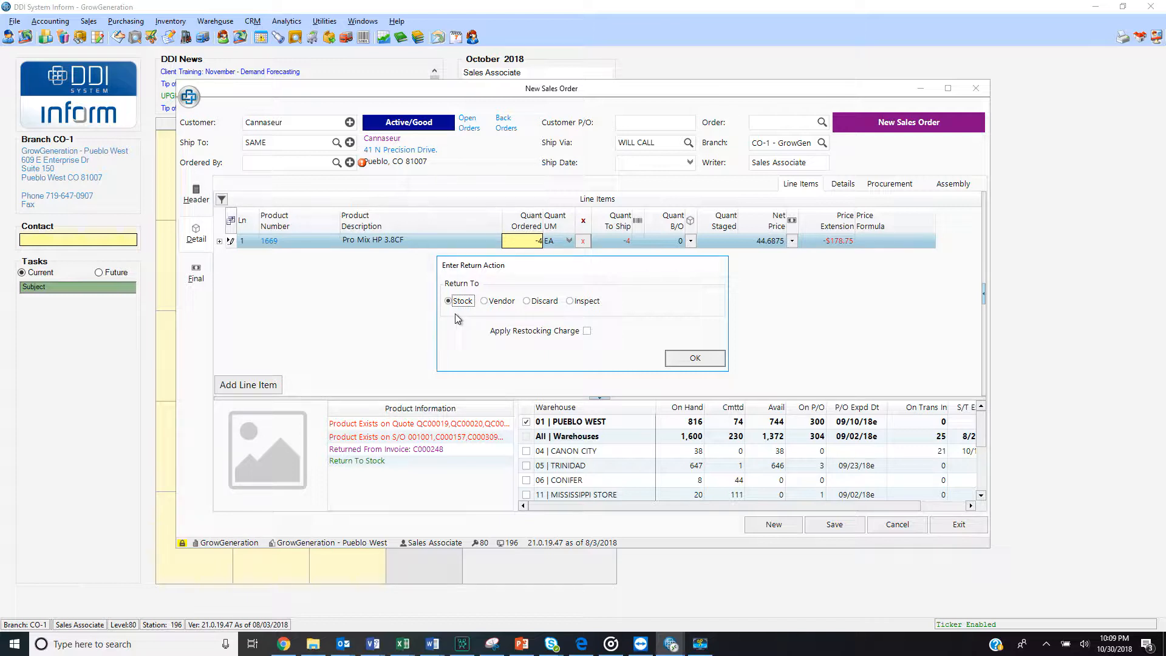
# Return the Pro Mix HP 3.8CF line to stock without a restocking charge and save the sales order
pyautogui.click(681, 359)
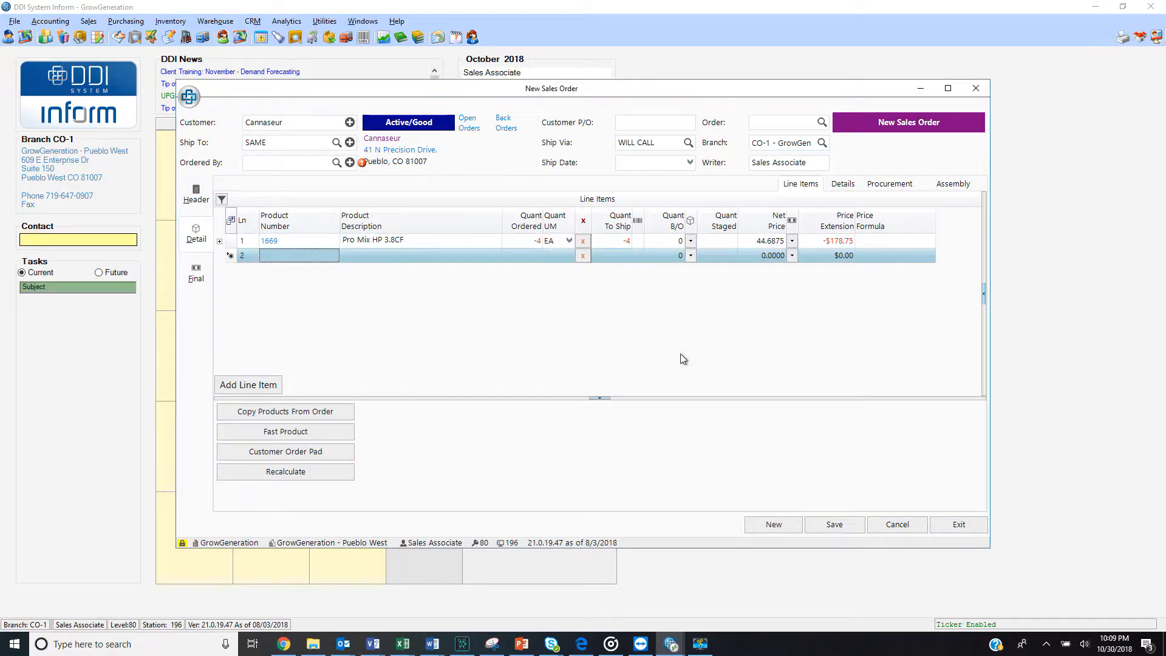
pyautogui.hotkey('alt', 'f')
pyautogui.click(833, 527)
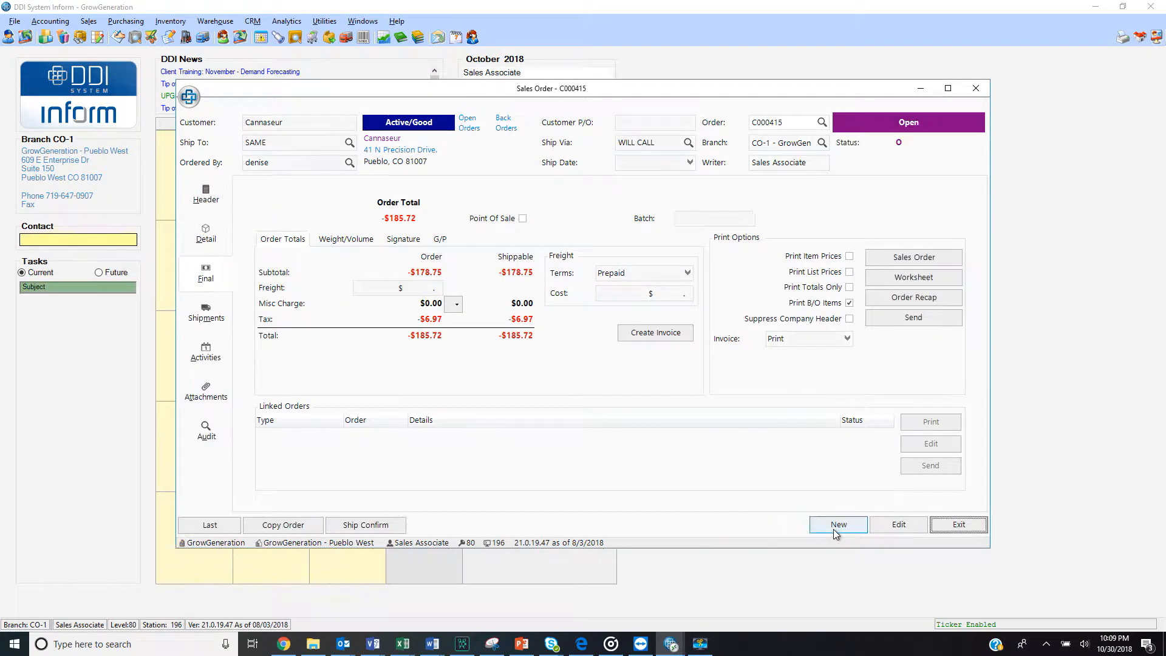
# Ship confirm the return order, entering the login password for Picked By, and save the confirmation
pyautogui.click(384, 526)
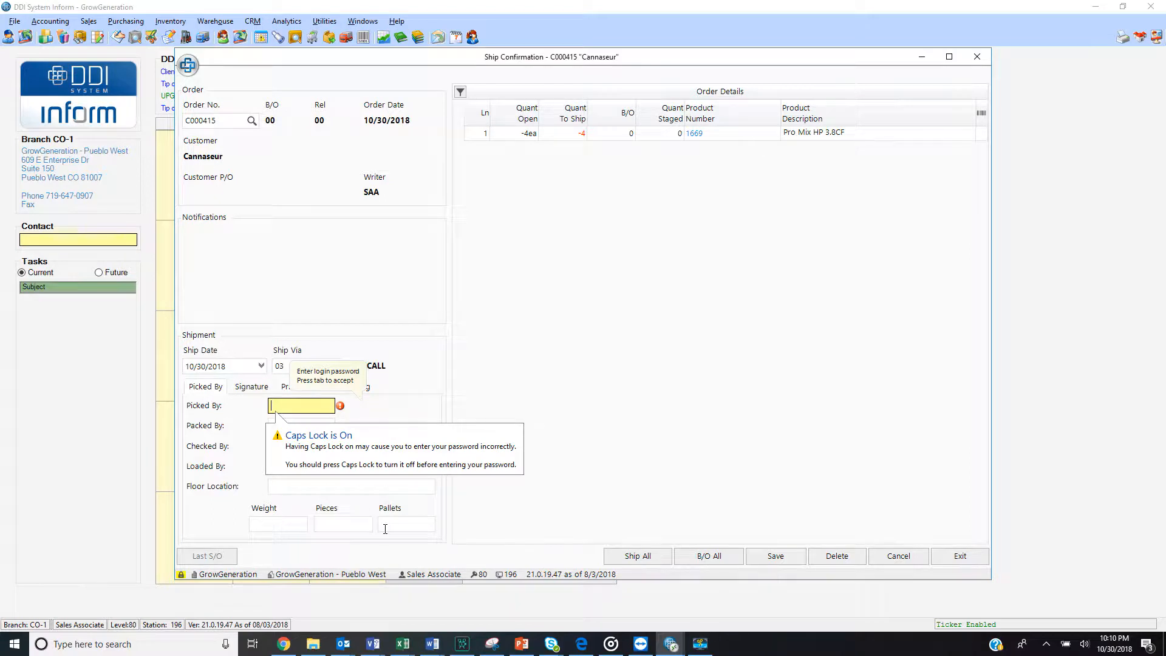
pyautogui.write('*****')
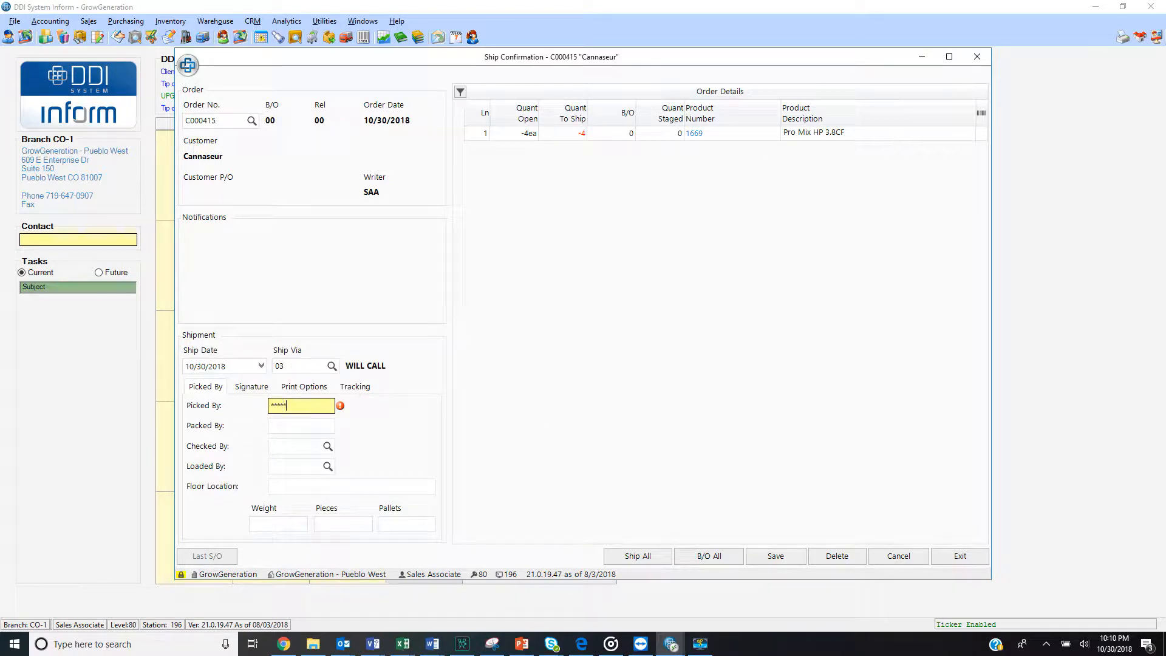
pyautogui.write('***')
pyautogui.press('Tab')
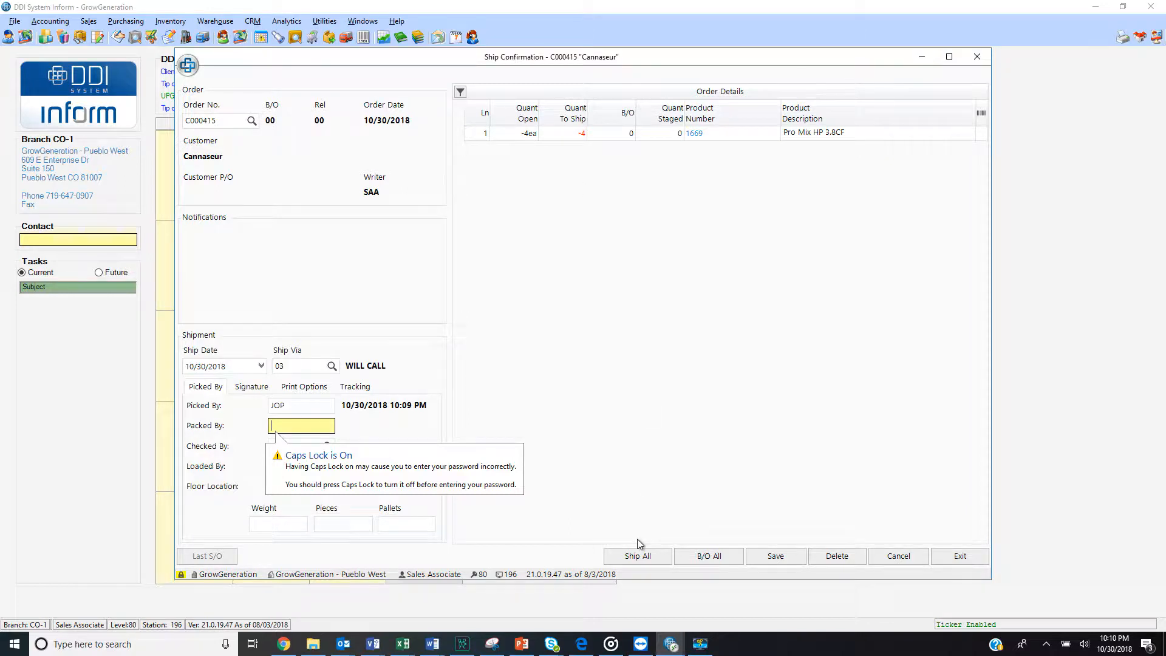
pyautogui.click(789, 560)
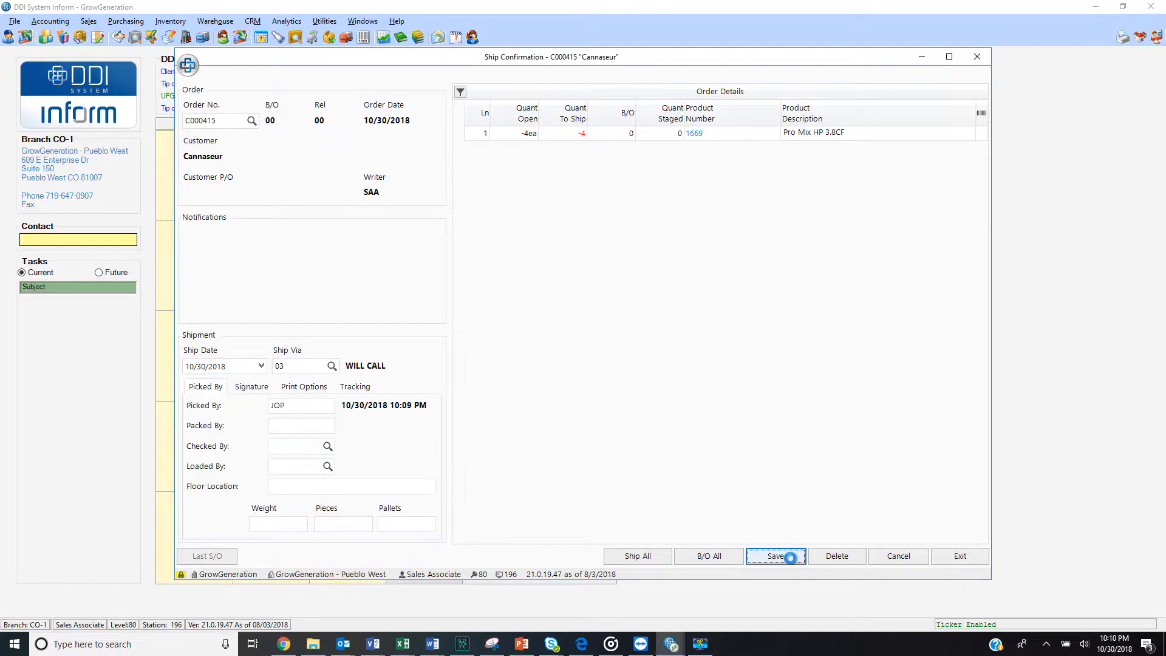
pyautogui.click(540, 354)
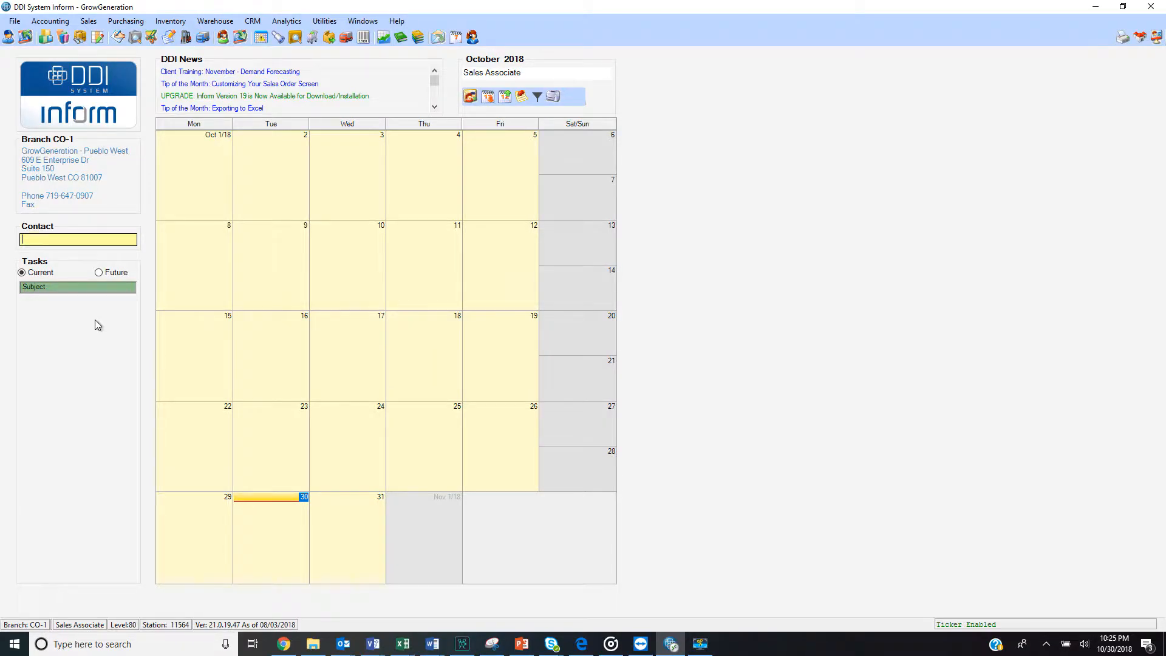
# Look up the customer Cannaseur through the contact search and start a new order from its customer record
pyautogui.write('cannas')
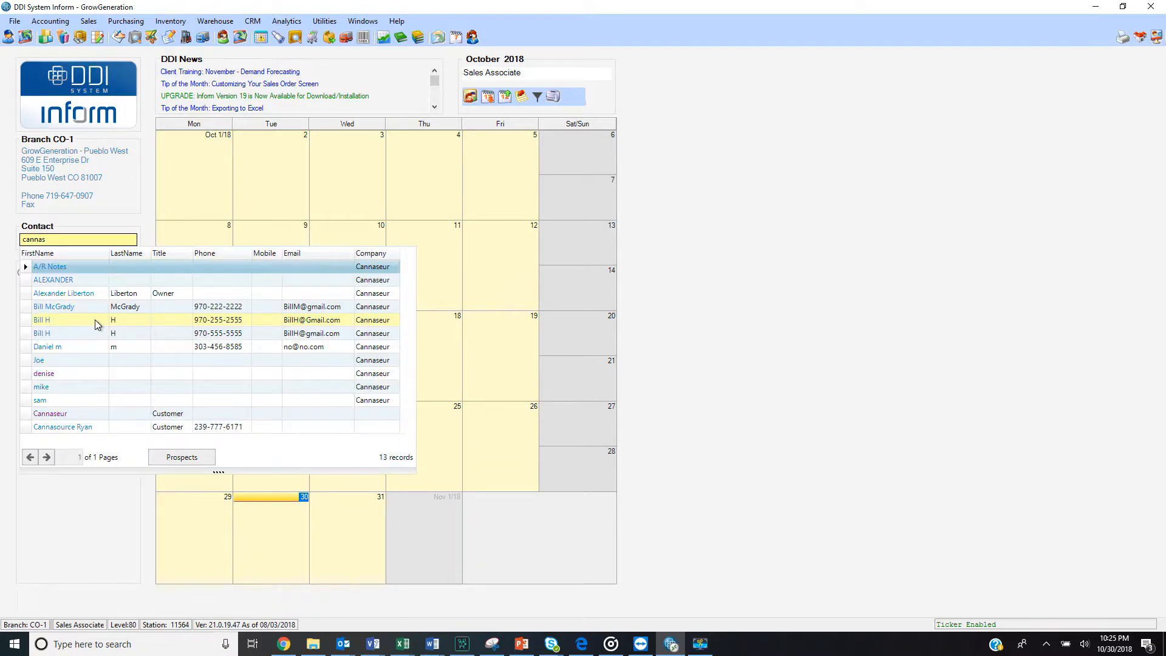
pyautogui.click(59, 412)
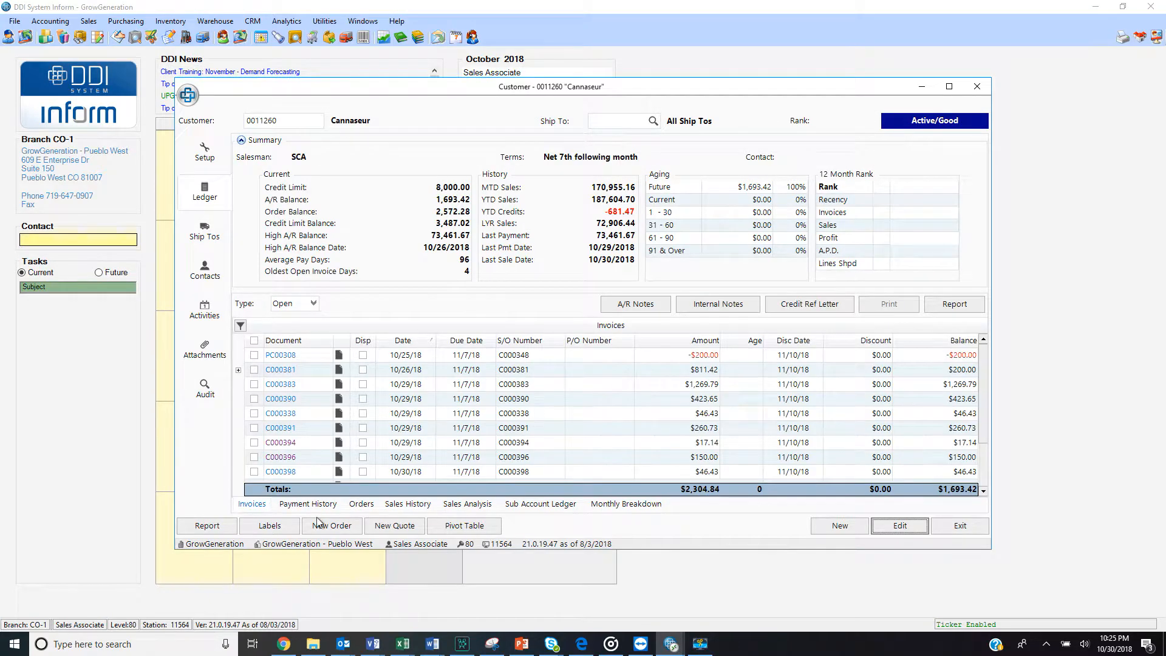
pyautogui.click(350, 529)
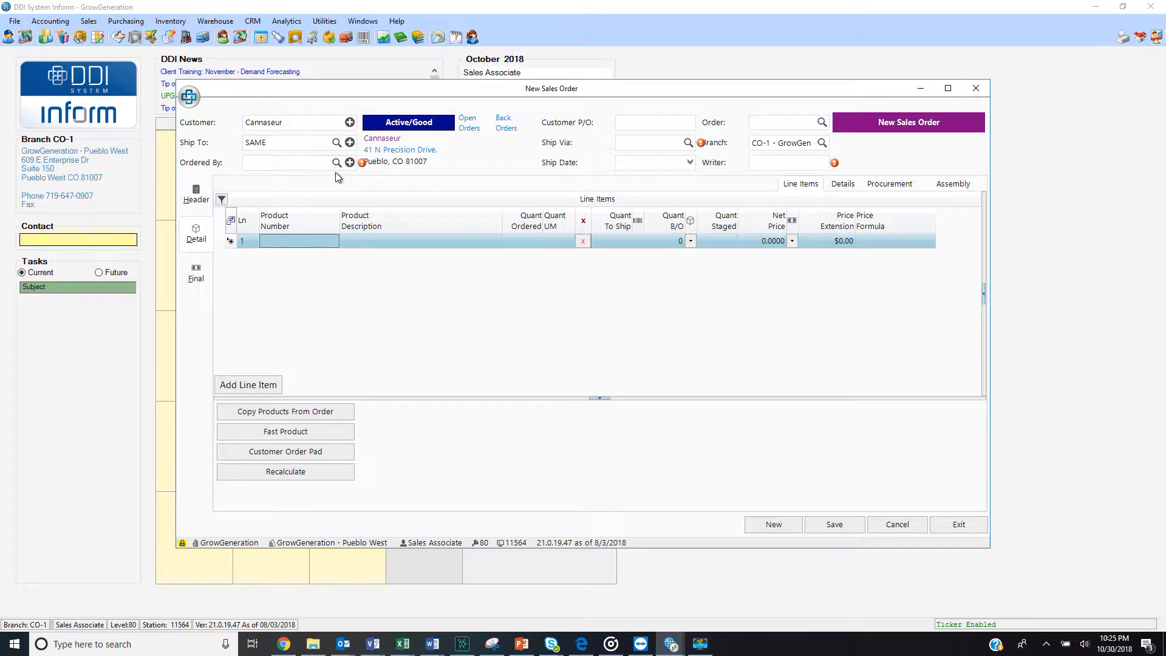
# Complete the order header with the ordering contact, WILL CALL as the ship method, and the writer's password
pyautogui.click(336, 162)
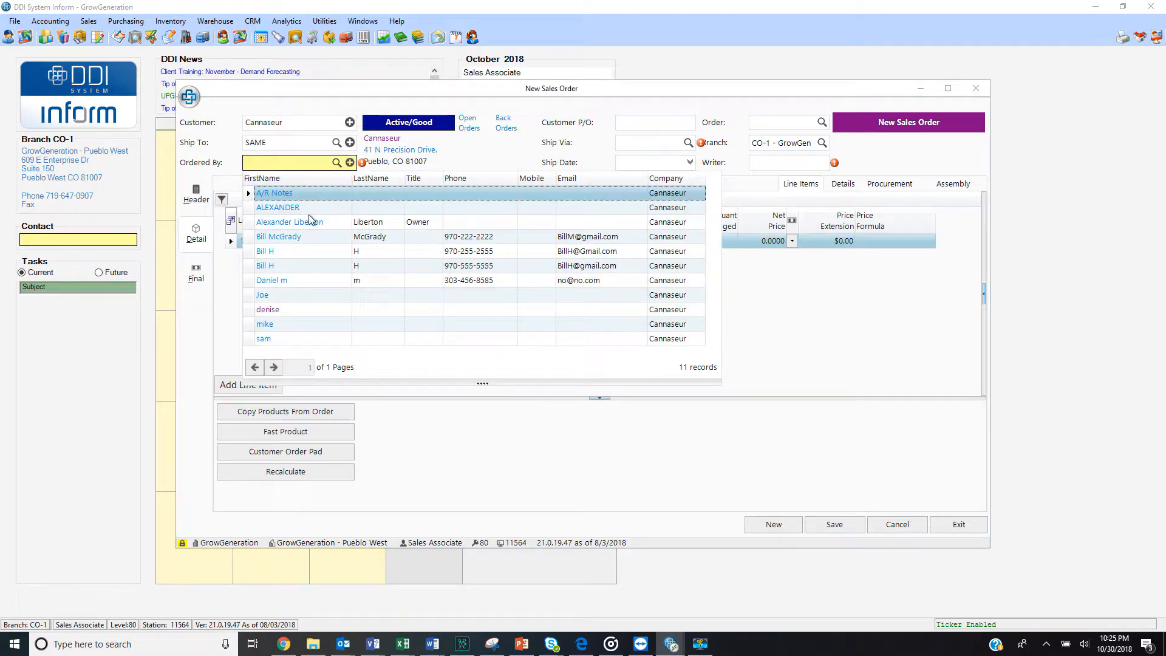
pyautogui.click(274, 317)
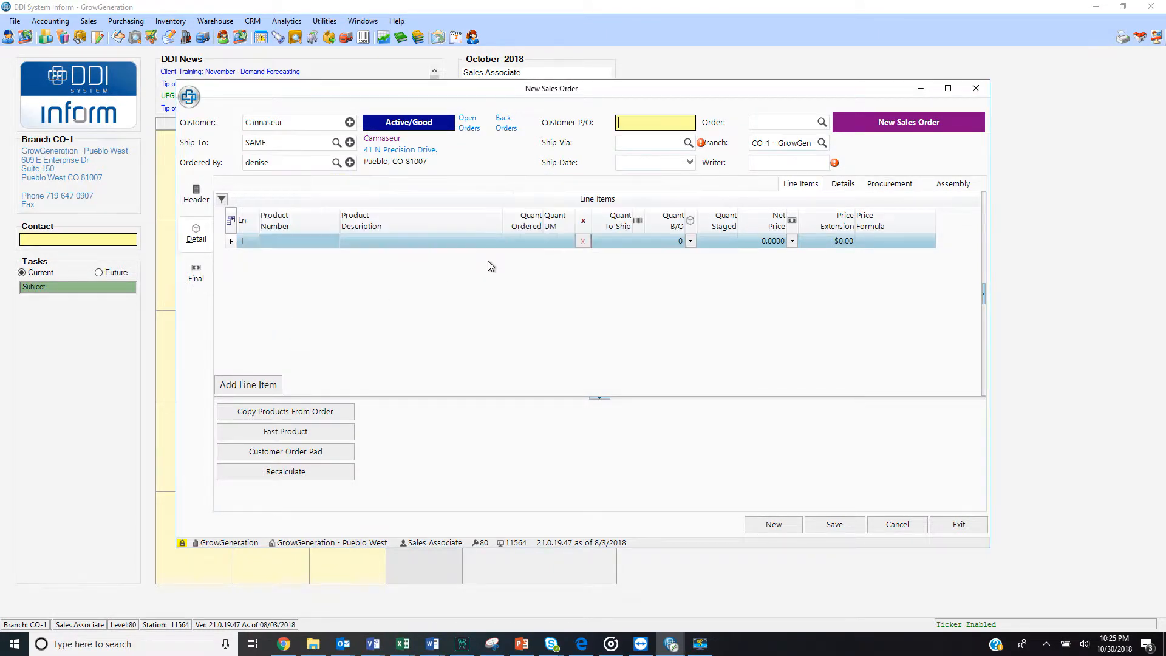
pyautogui.click(664, 138)
pyautogui.write('w')
pyautogui.press('Tab')
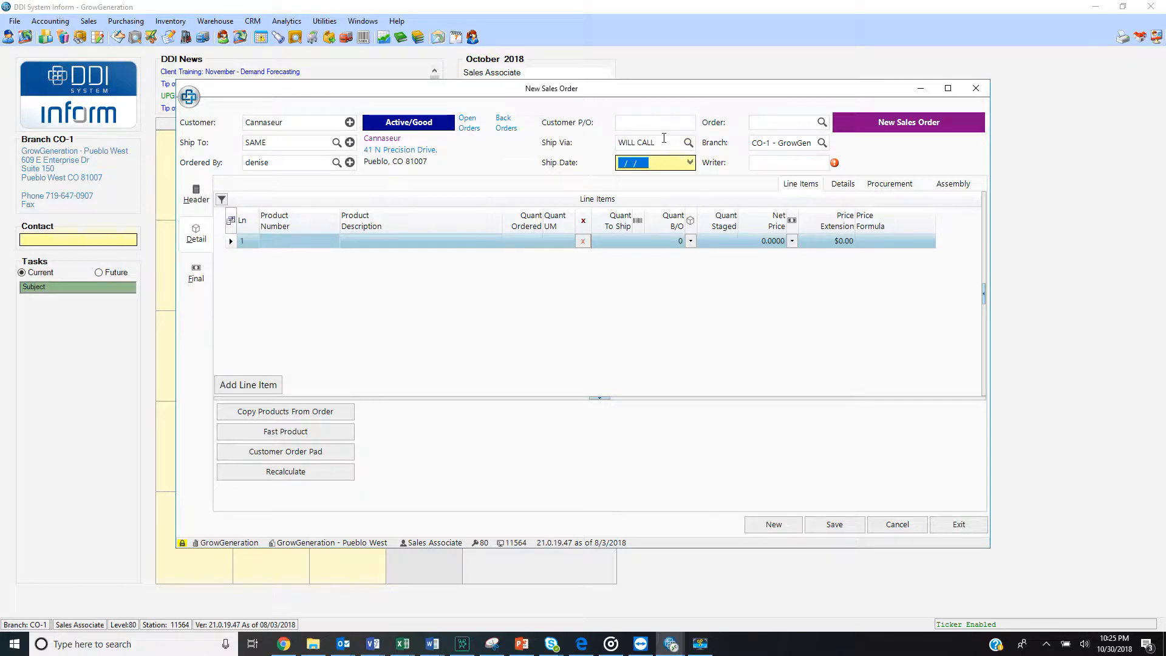
pyautogui.click(757, 159)
pyautogui.write('***')
pyautogui.press('Tab')
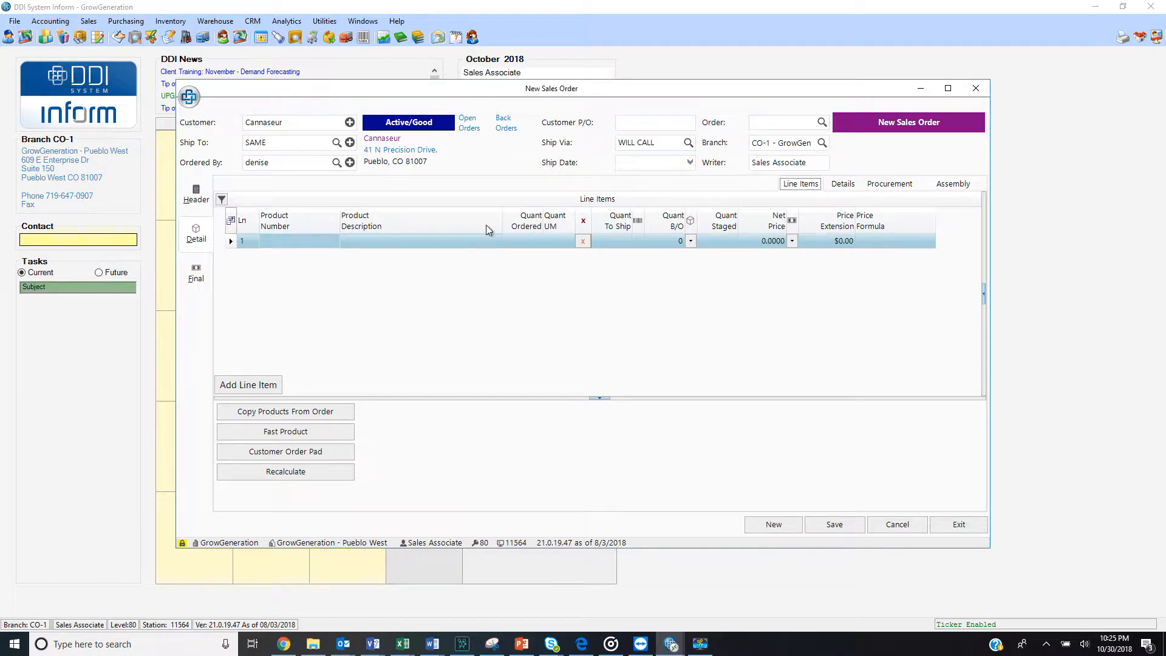
# Add product 2890 with quantity -1 to the order and link it to its 10/30/18 invoice
pyautogui.click(302, 243)
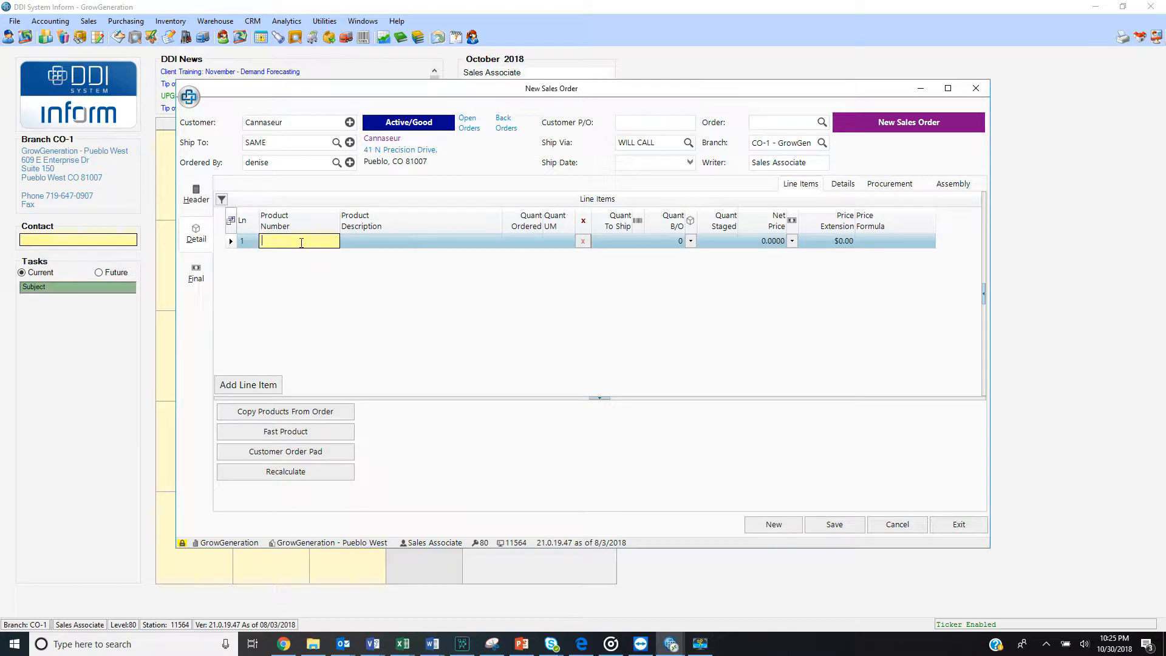
pyautogui.write('2890')
pyautogui.press('Tab')
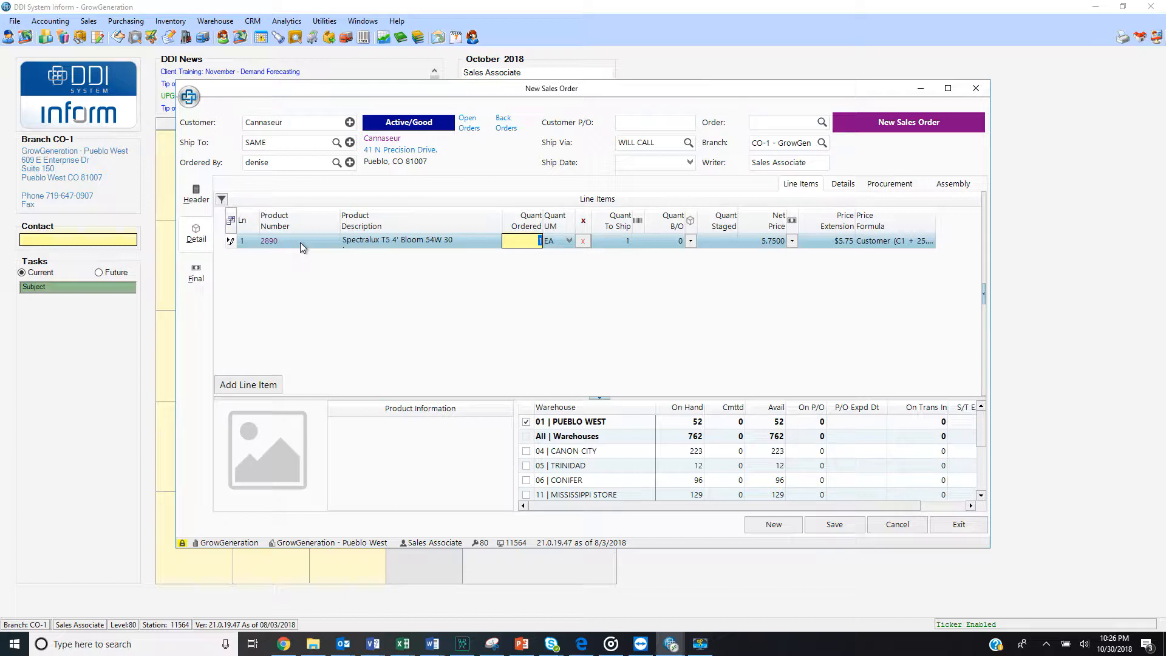
pyautogui.press('BackSpace')
pyautogui.press('Tab')
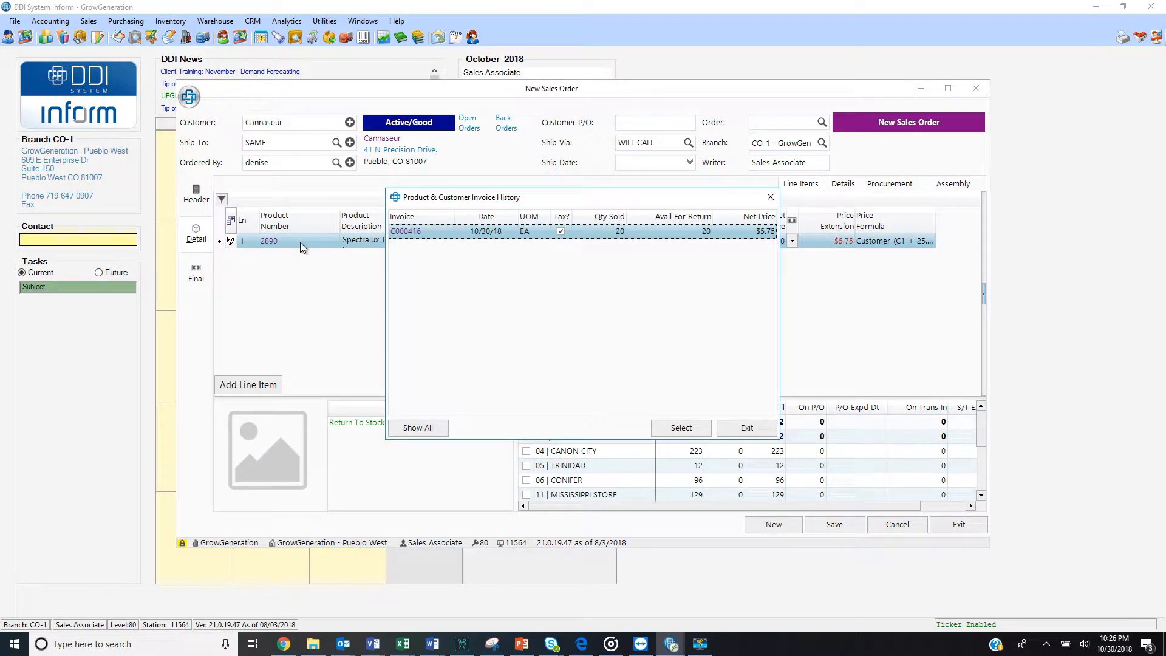
pyautogui.doubleClick(406, 231)
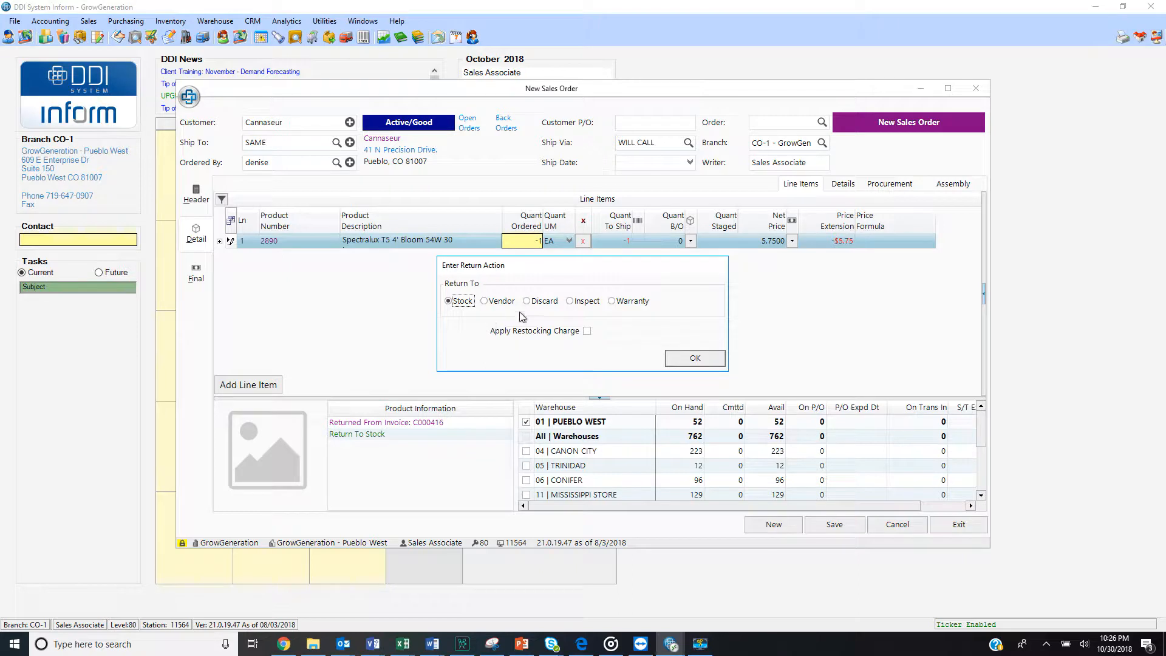
# Return the Spectralux bulb under Warranty and set both the install and failure dates to 10/01/2018 on its warranty tag
pyautogui.click(612, 303)
pyautogui.click(685, 360)
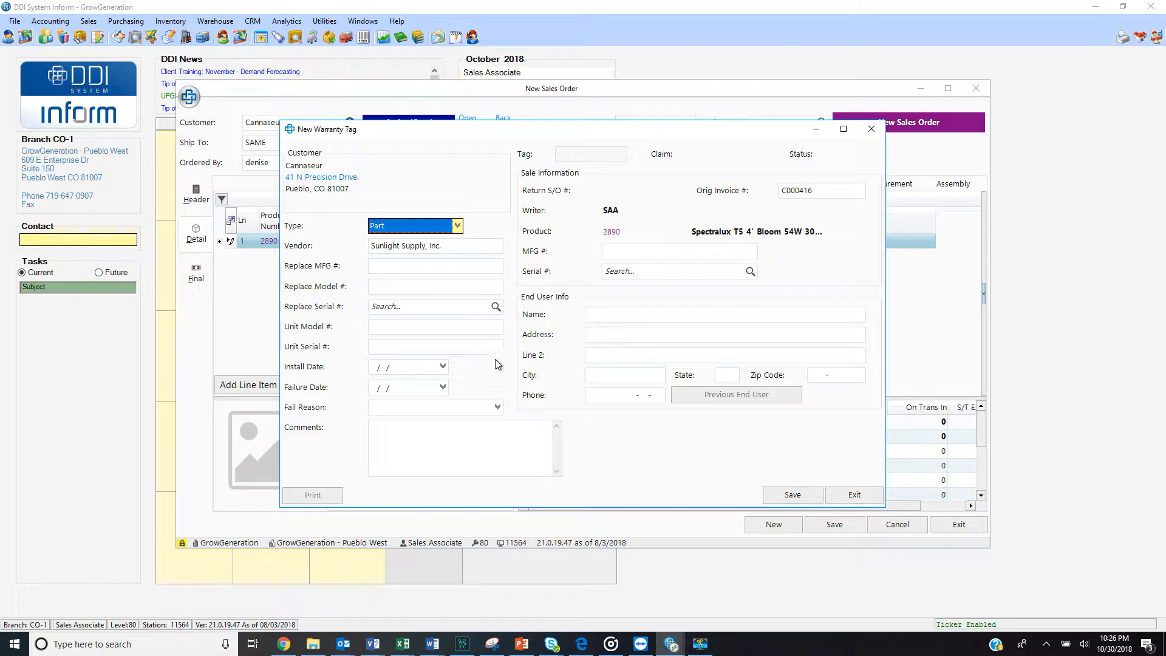
pyautogui.click(443, 366)
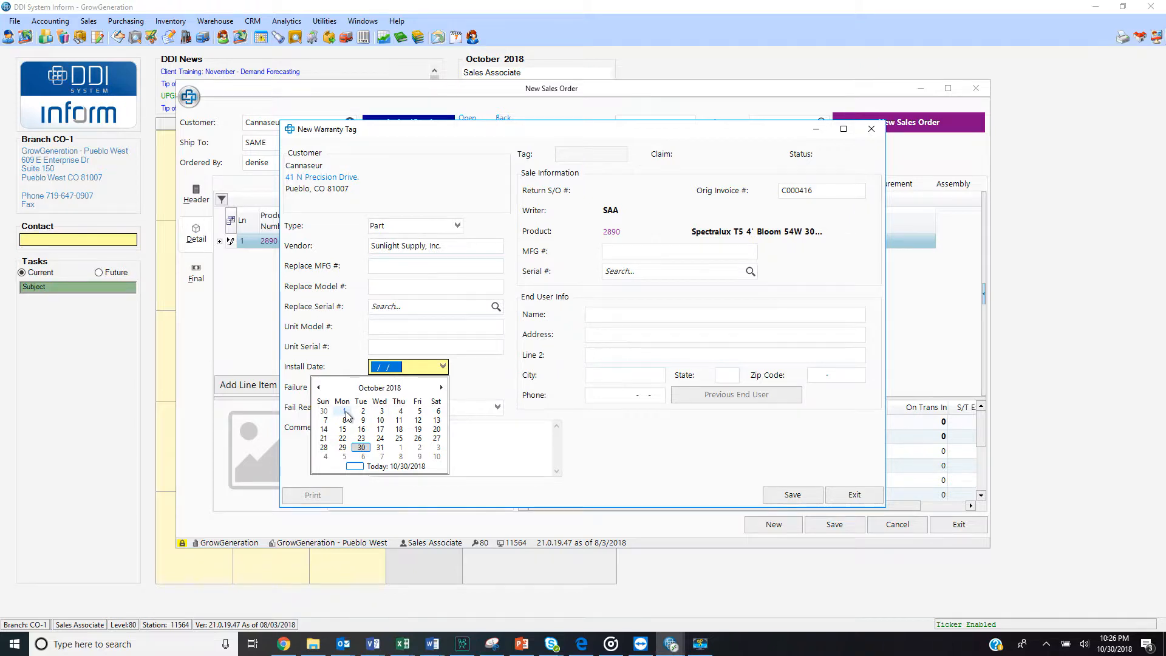
pyautogui.click(344, 412)
pyautogui.click(448, 387)
pyautogui.click(448, 388)
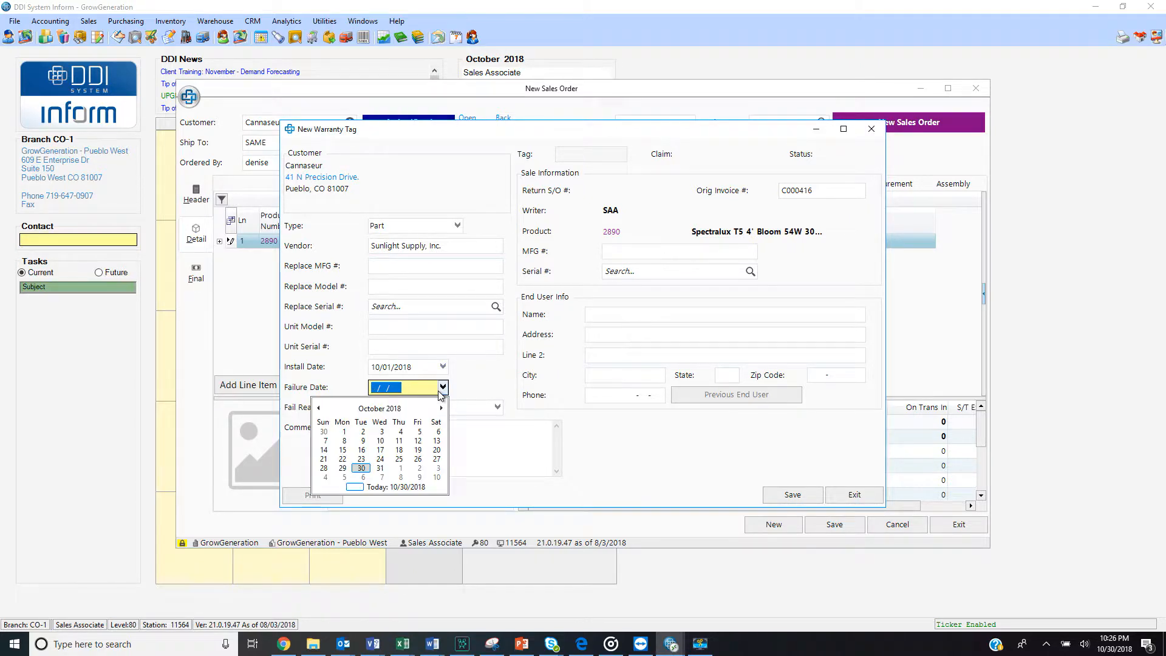
pyautogui.click(348, 428)
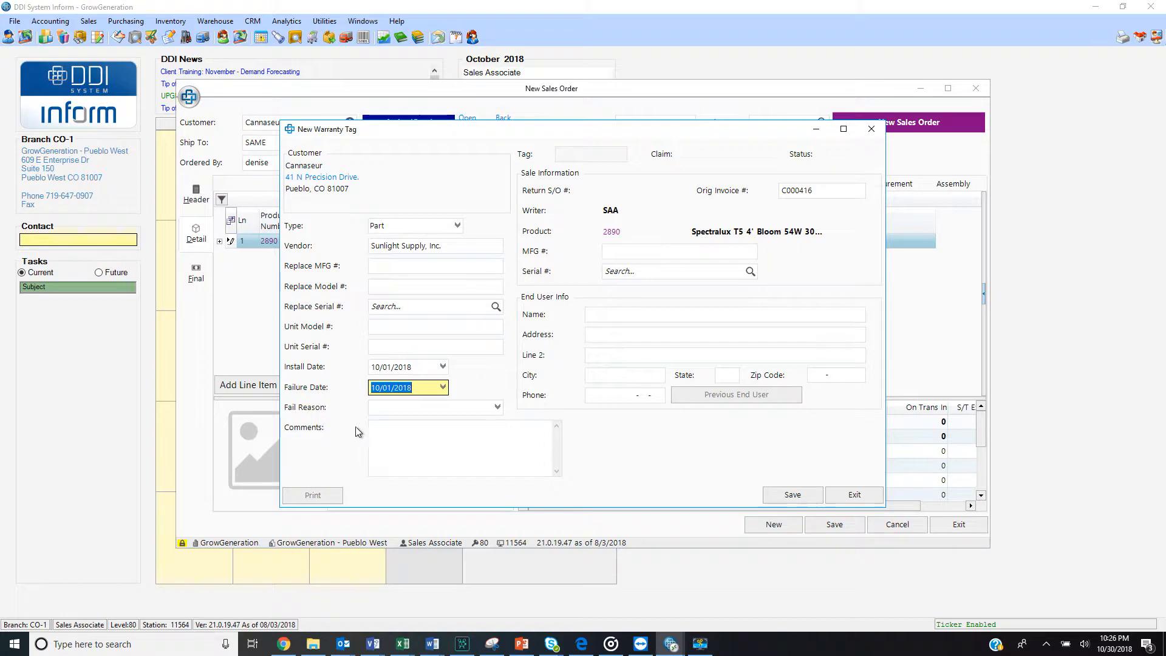
# Set the fail reason to 06 - Cracked/Shattered, add the comment "Broken in case", and save the warranty tag
pyautogui.click(498, 406)
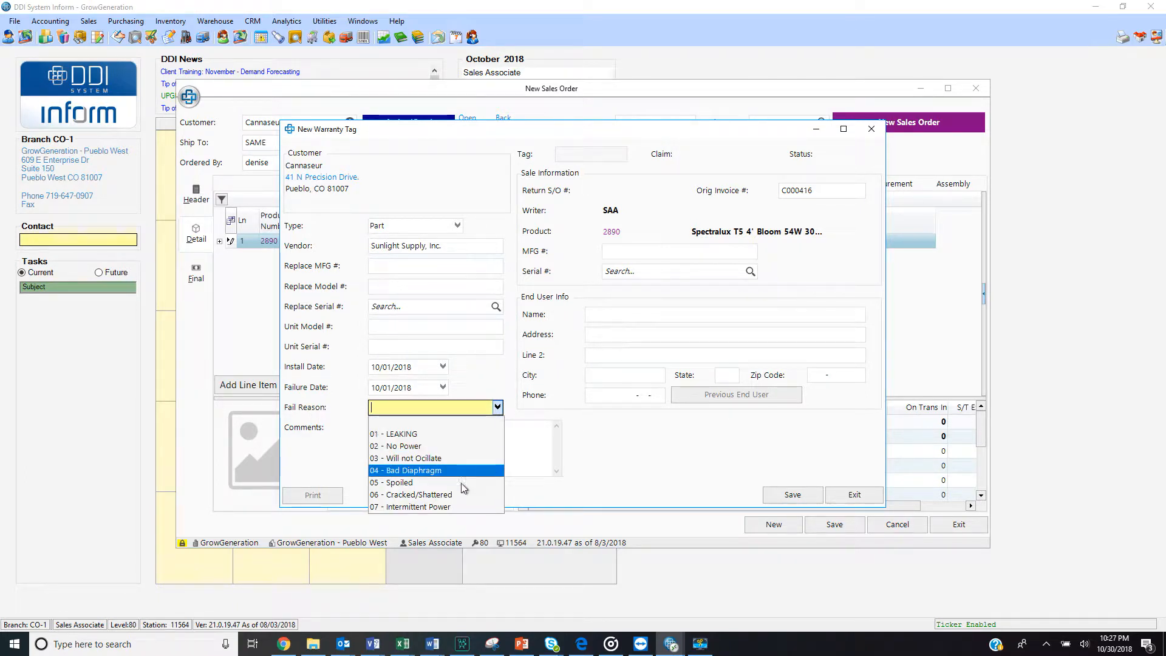
pyautogui.click(453, 497)
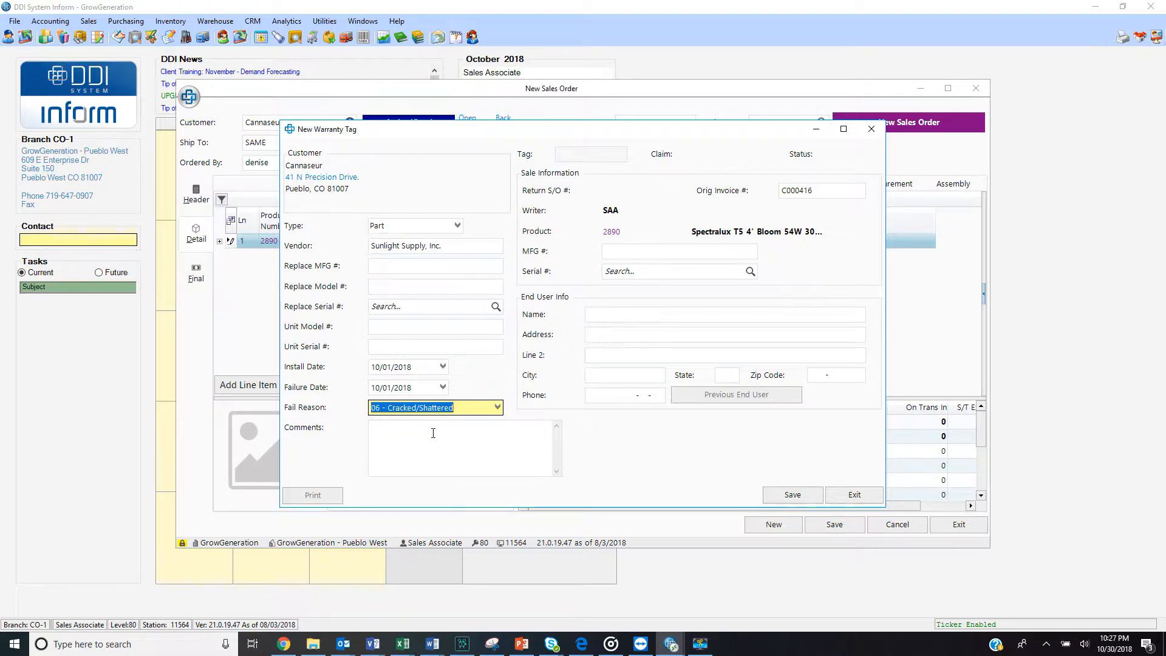
pyautogui.click(433, 431)
pyautogui.write('Broken')
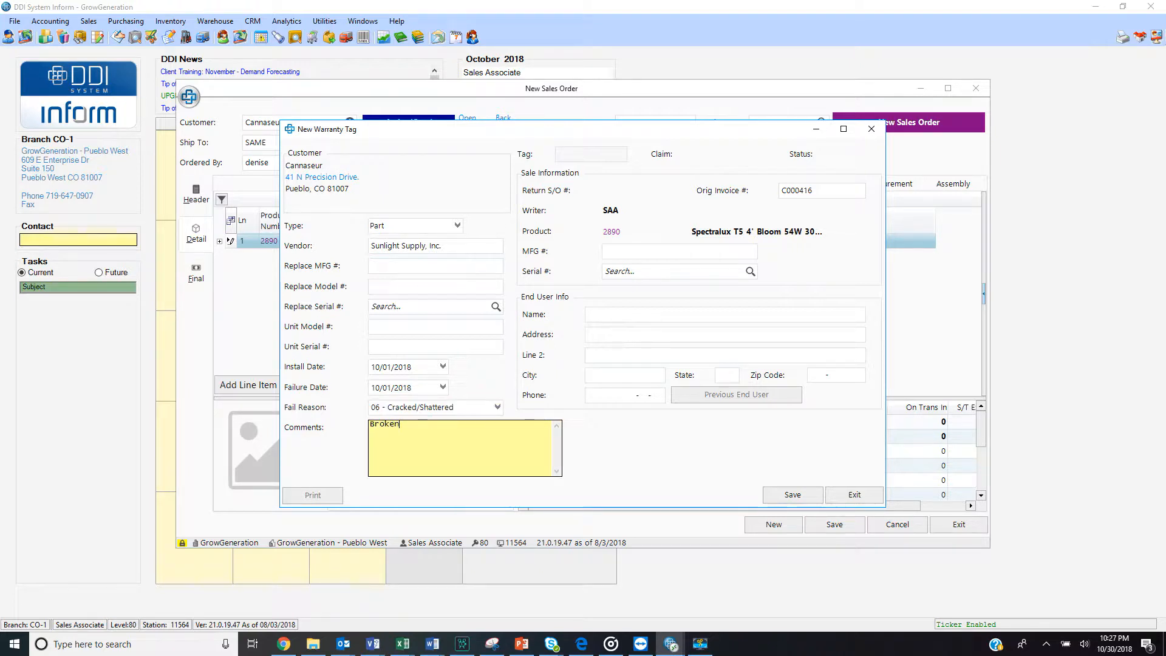
pyautogui.write(' in case')
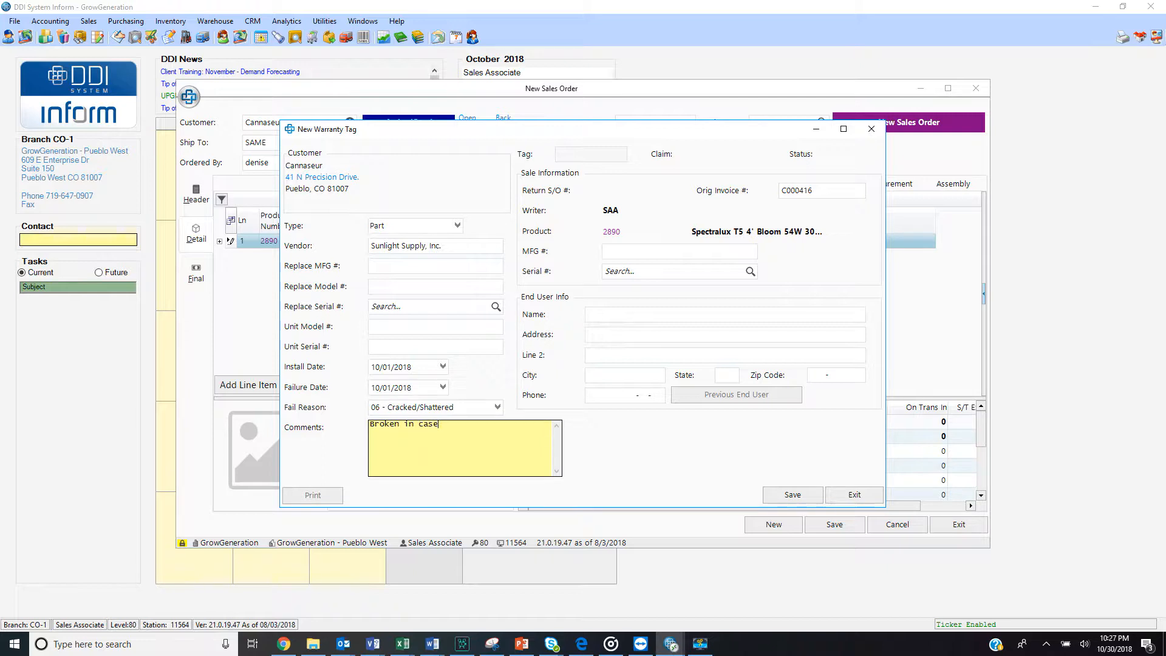
pyautogui.click(792, 494)
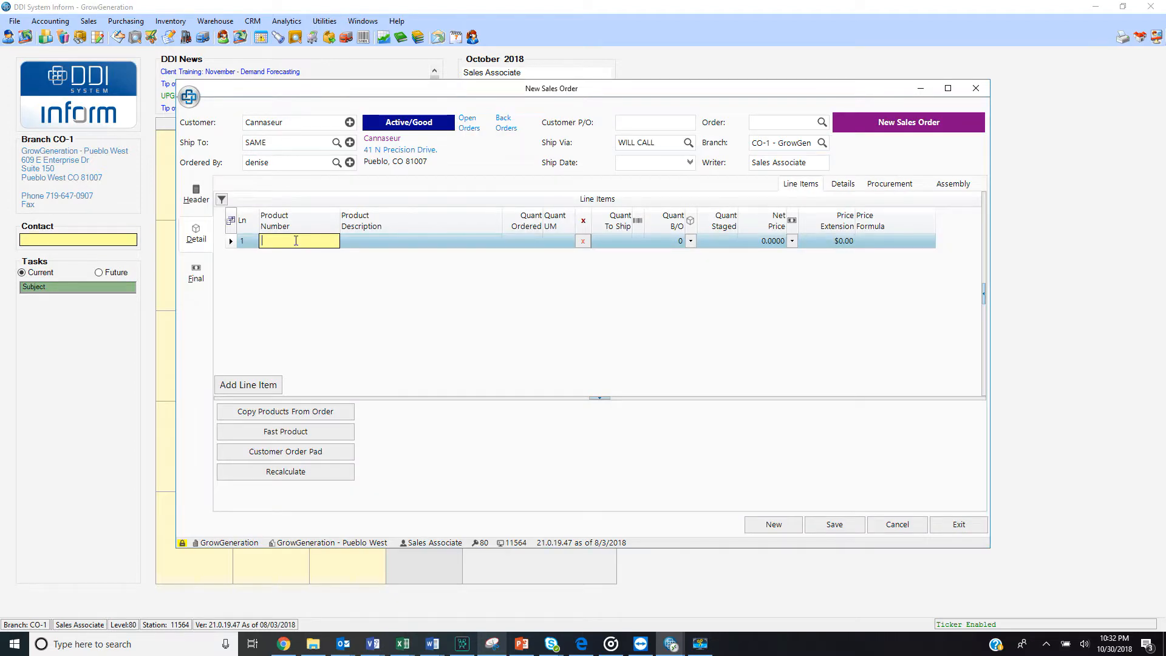
# Search for "hortilux", add product 5534 with quantity -1, and link it to its 10/30/18 invoice
pyautogui.write('hortilux')
pyautogui.press('Return')
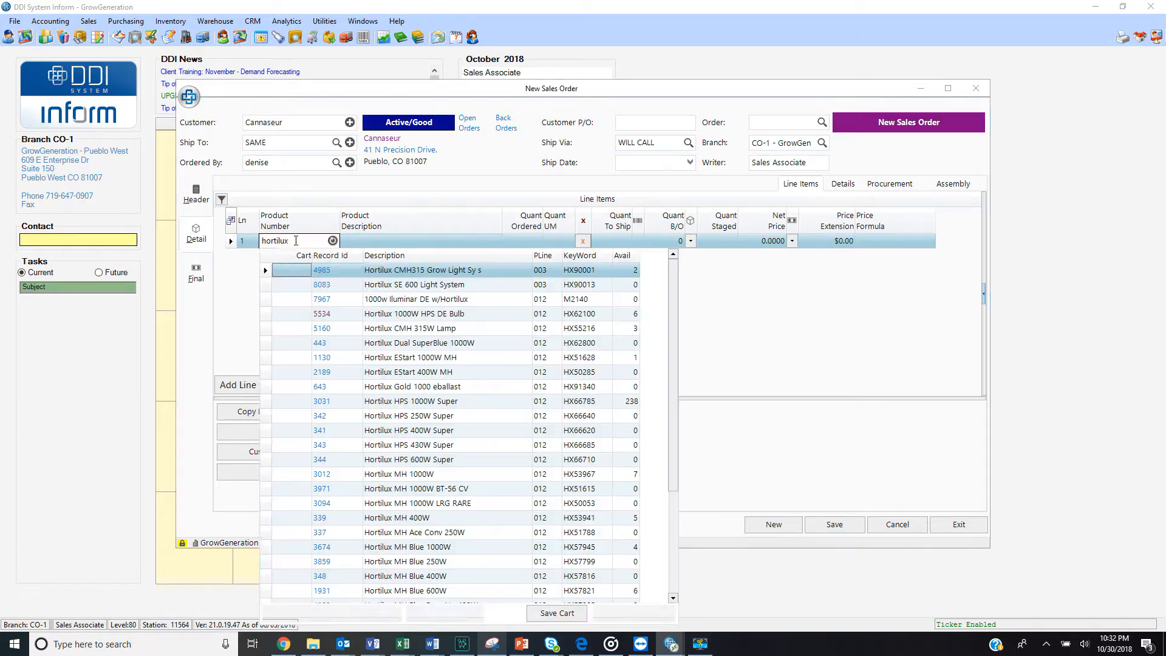
pyautogui.click(321, 314)
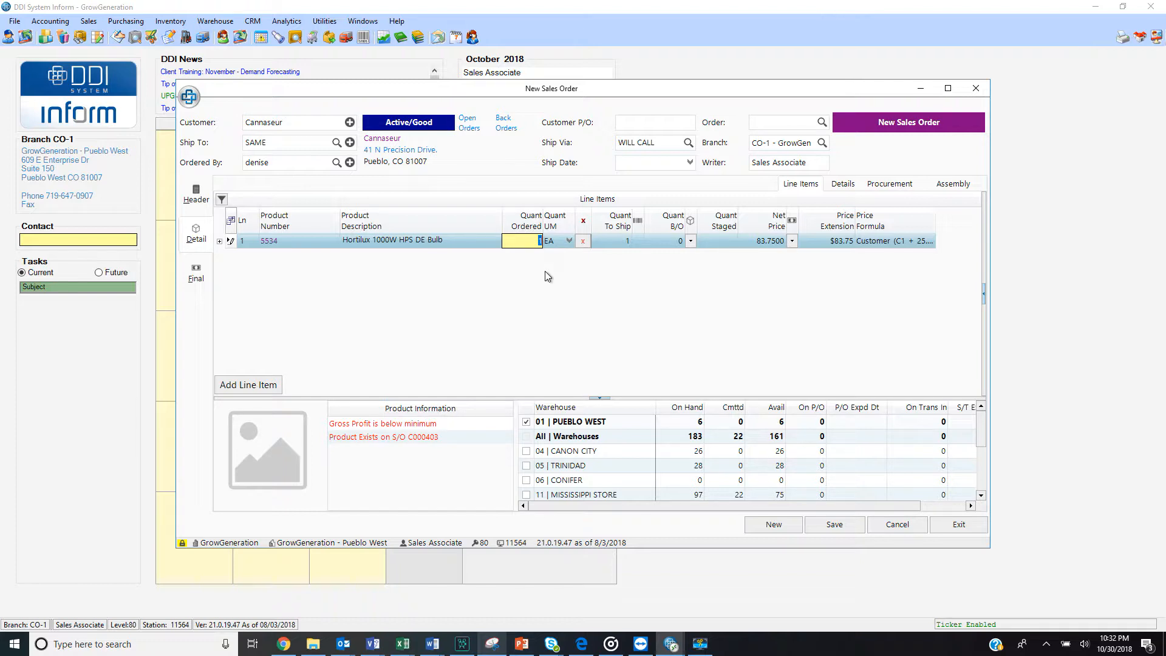
pyautogui.press('Tab')
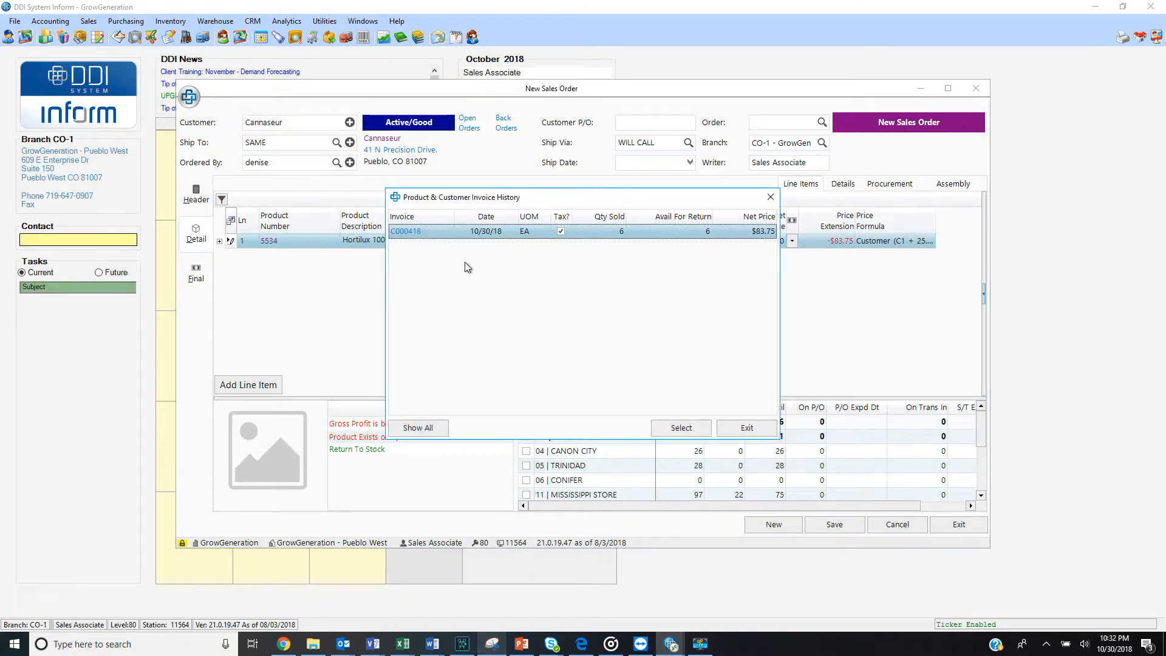
pyautogui.moveTo(411, 237)
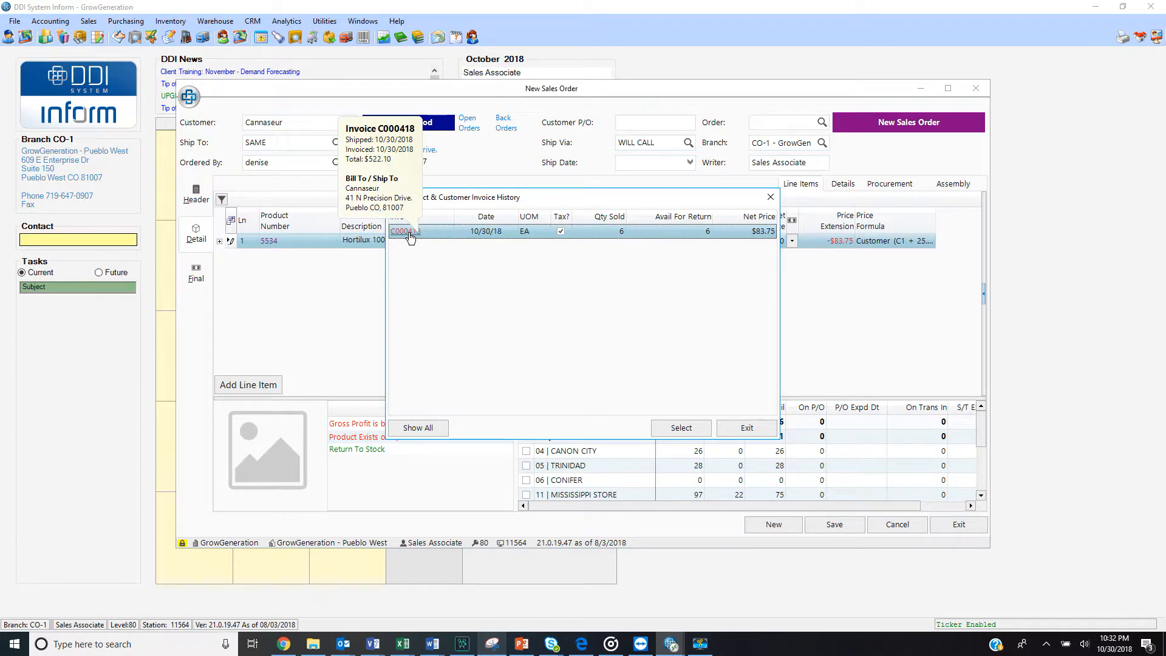
pyautogui.doubleClick(409, 232)
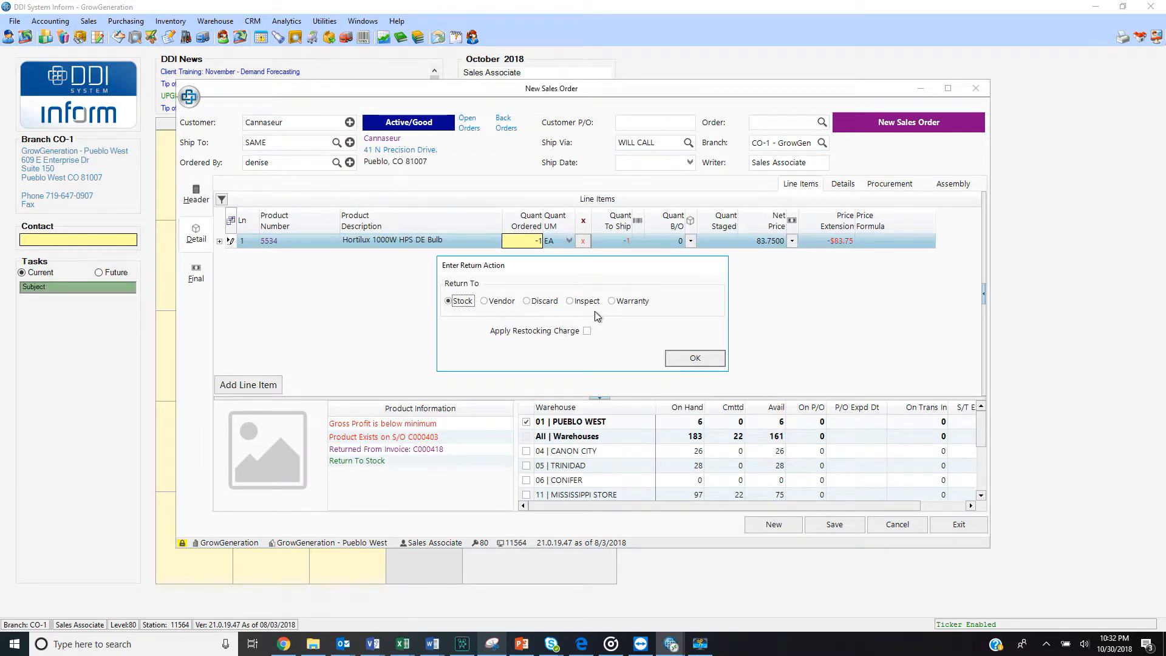
# Return the Hortilux 1000W HPS DE Bulb under Warranty with install and failure dates of 10/01/2018 on its tag
pyautogui.click(615, 302)
pyautogui.click(685, 361)
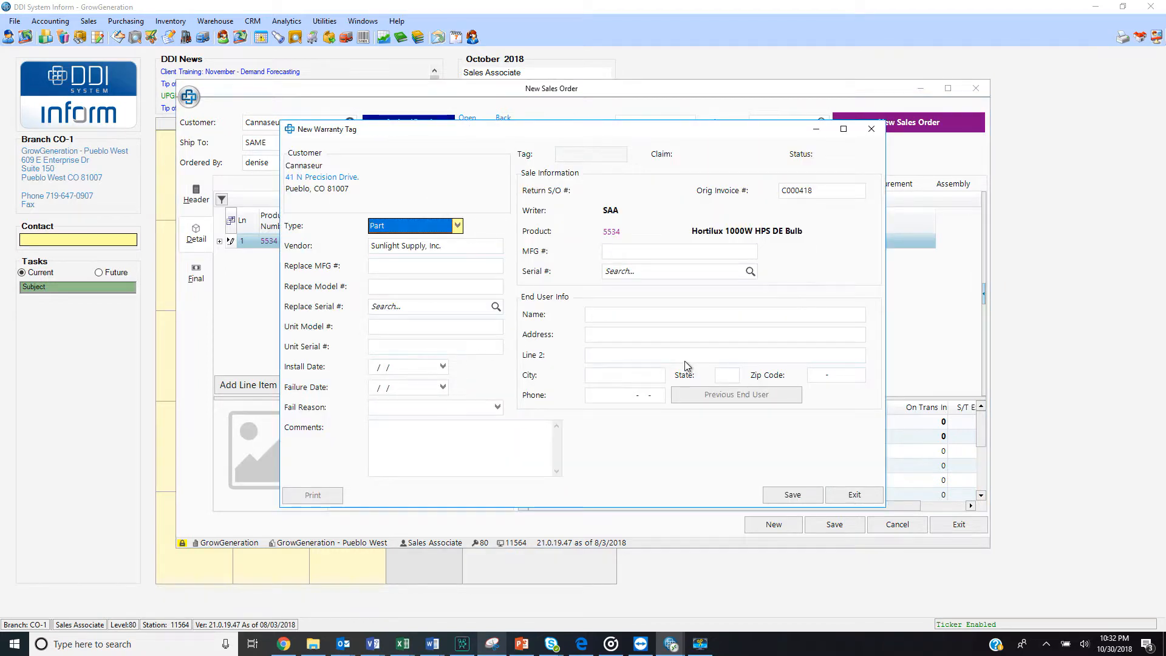
pyautogui.click(442, 366)
pyautogui.click(346, 412)
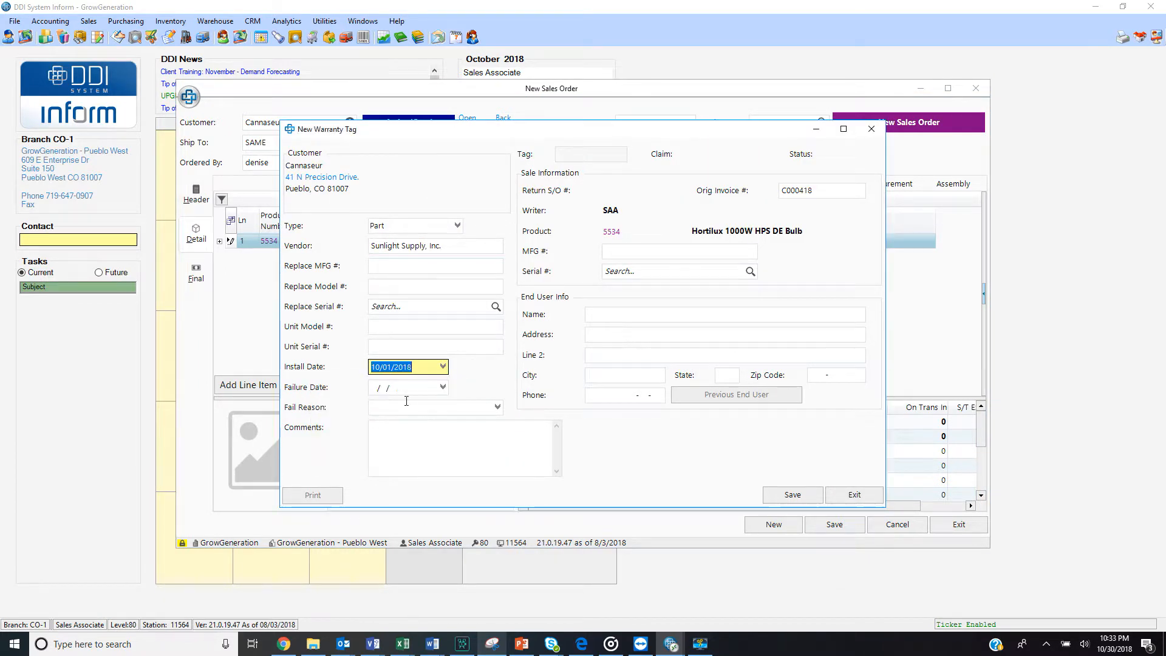
pyautogui.click(442, 387)
pyautogui.click(338, 433)
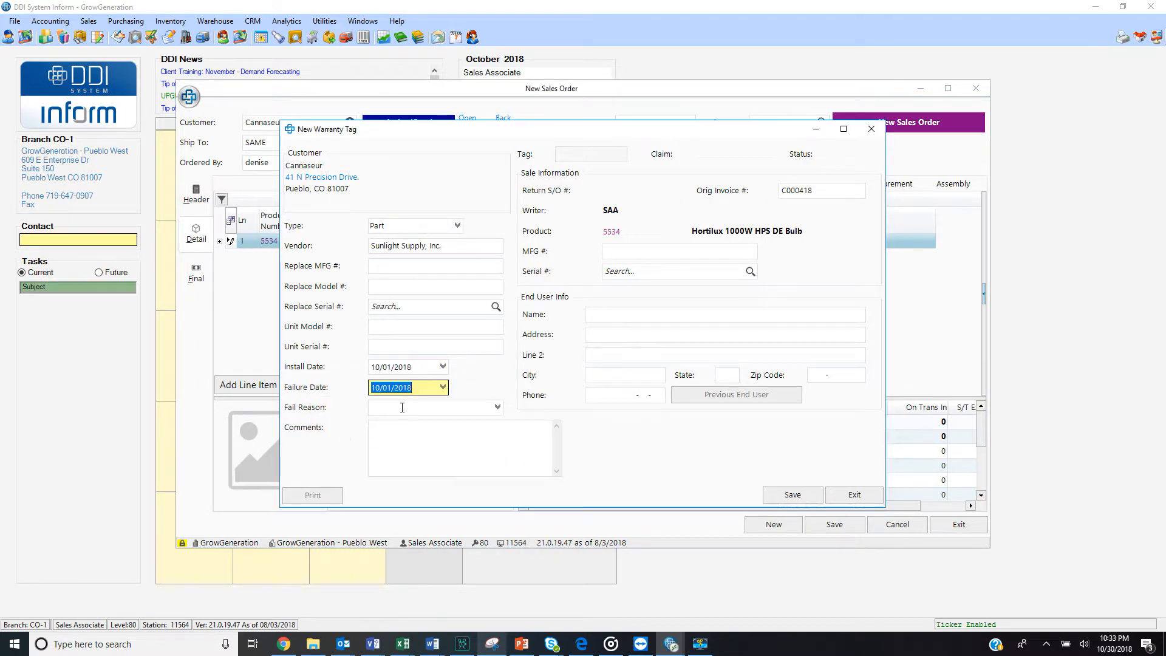
# Set the fail reason to 07 - Intermittent Power, add the comment "Flickering", and save the Hortilux warranty tag
pyautogui.click(402, 407)
pyautogui.click(496, 407)
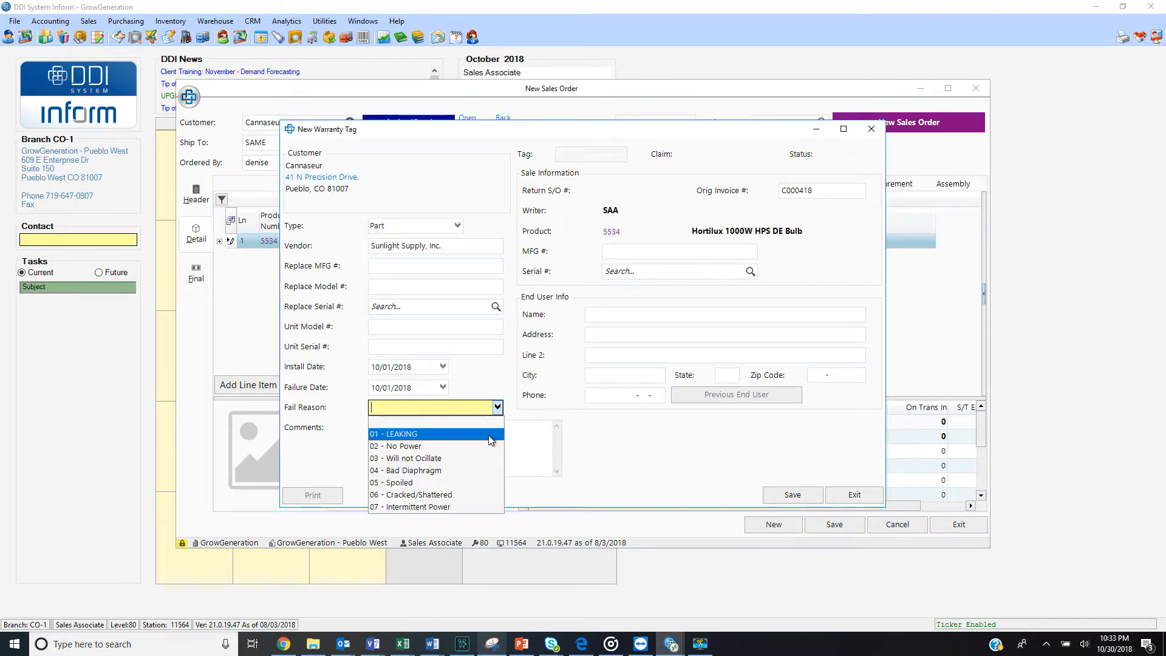
pyautogui.click(470, 506)
pyautogui.click(438, 452)
pyautogui.write('Flickering')
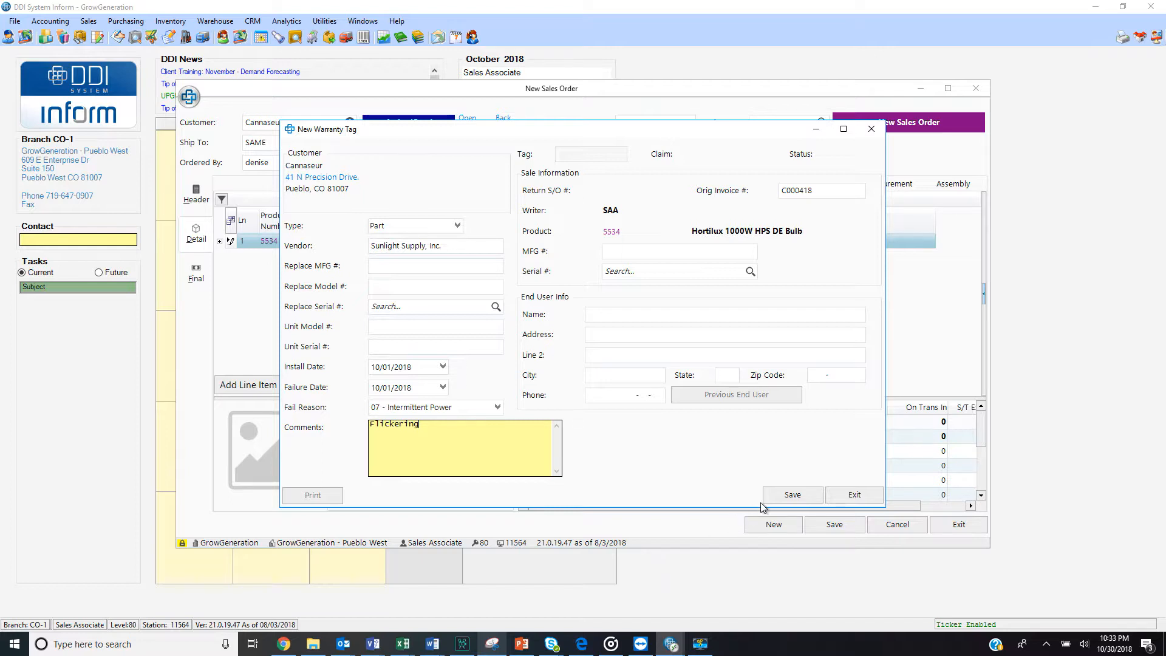
pyautogui.click(778, 498)
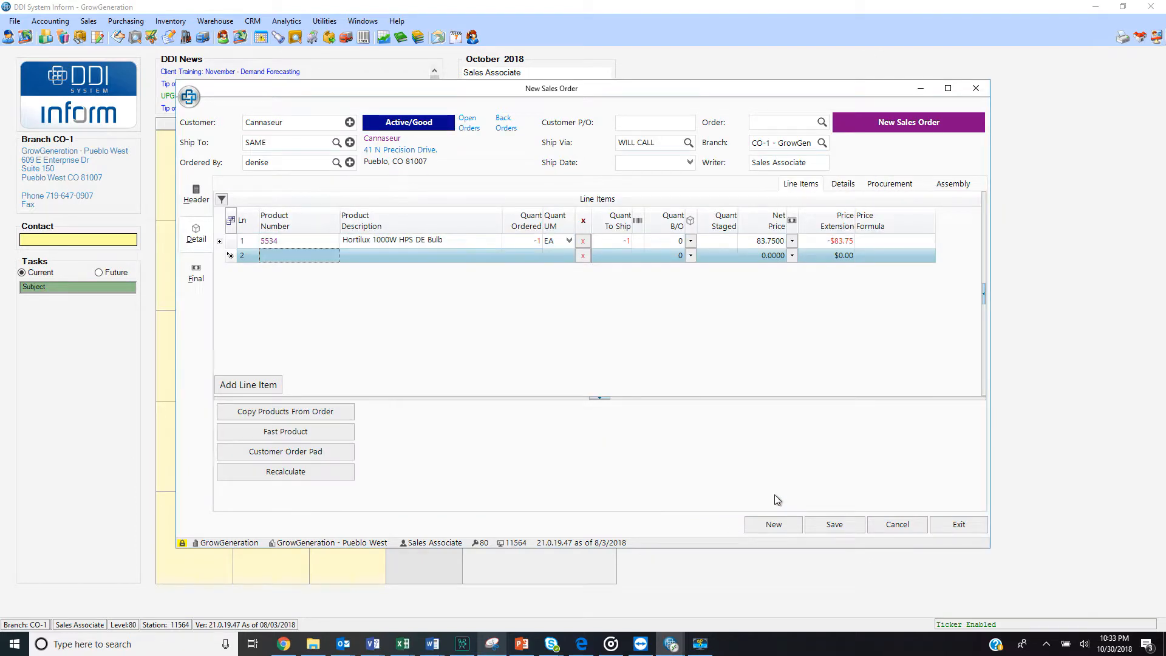
# Set the quantity to ship to 0 on the Hortilux 1000W HPS DE Bulb return line
pyautogui.click(620, 243)
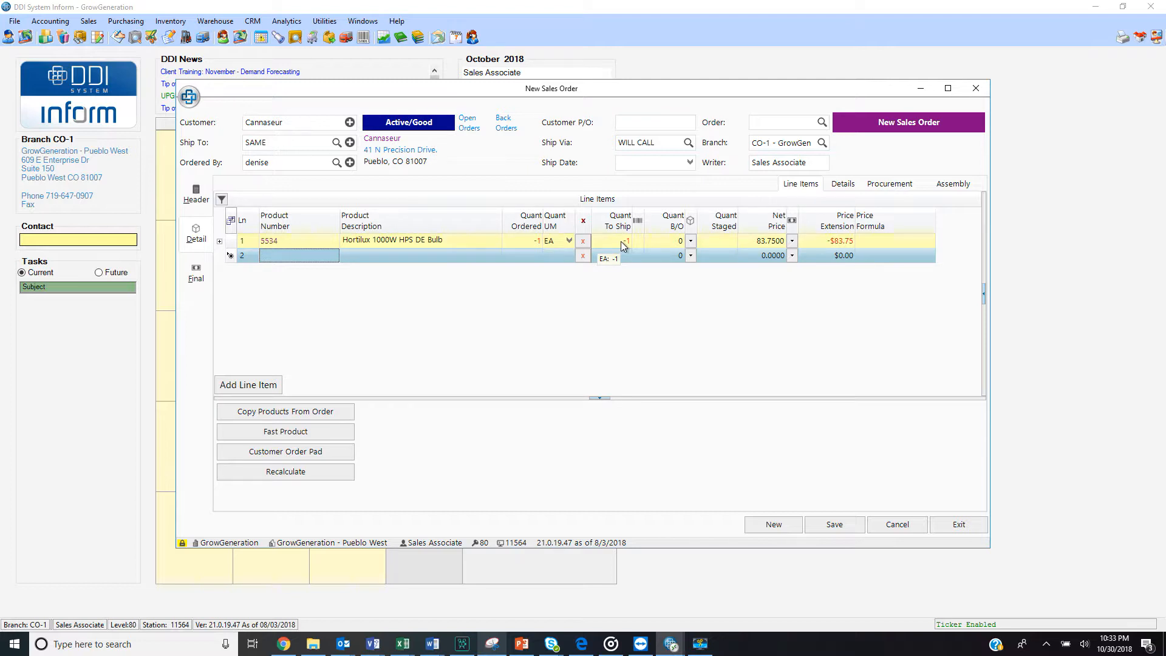
pyautogui.click(621, 241)
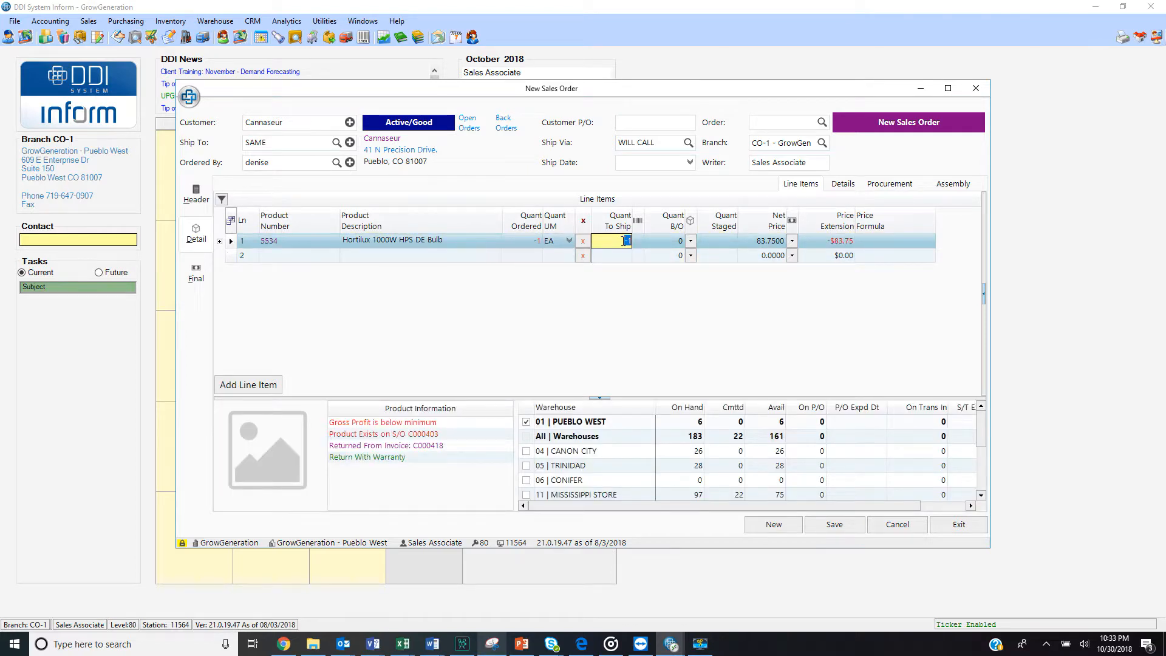
pyautogui.write('0')
pyautogui.press('Return')
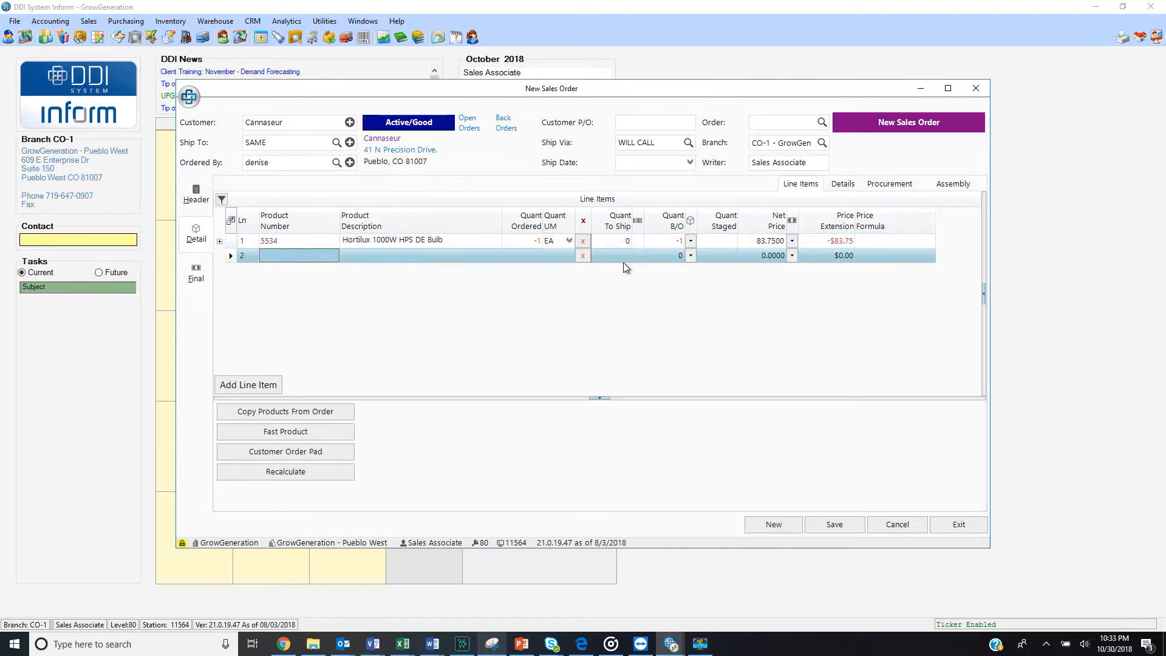
# Mark the return order as Point Of Sale in its final details and tender $0.00 as cash
pyautogui.click(199, 279)
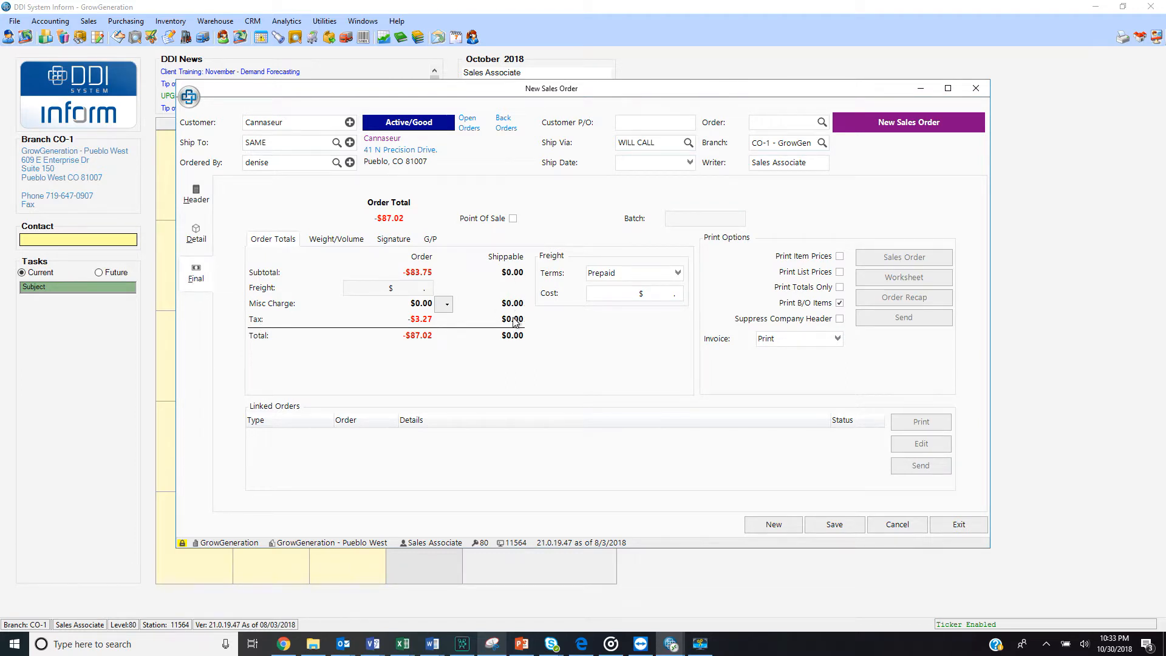
pyautogui.click(513, 219)
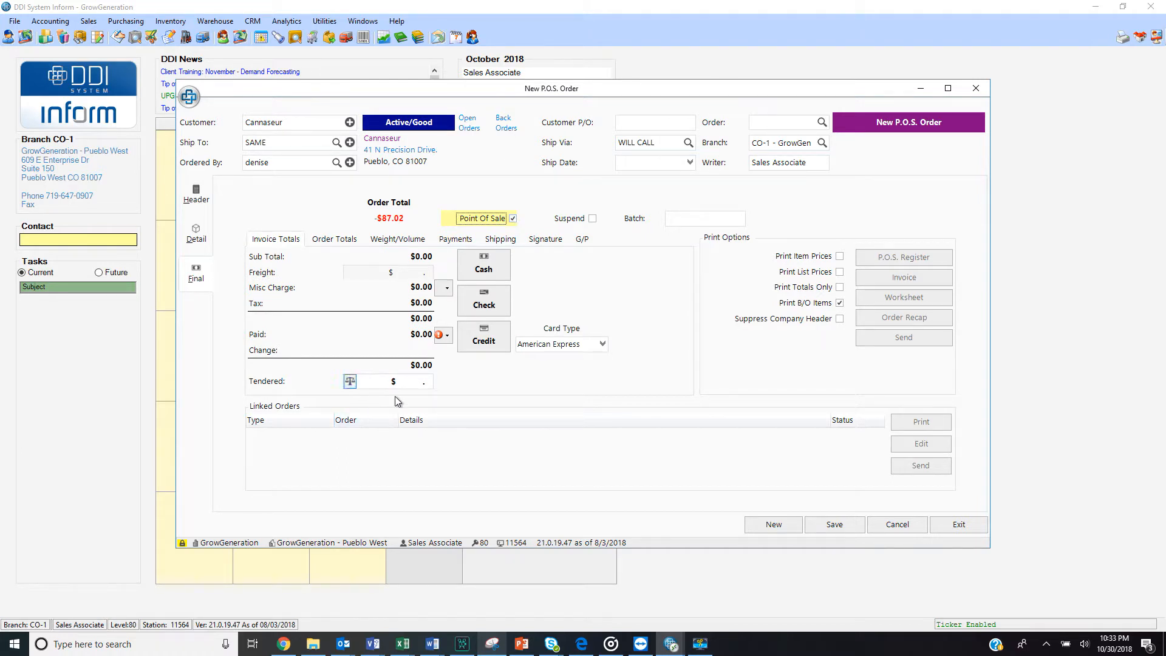
pyautogui.click(357, 385)
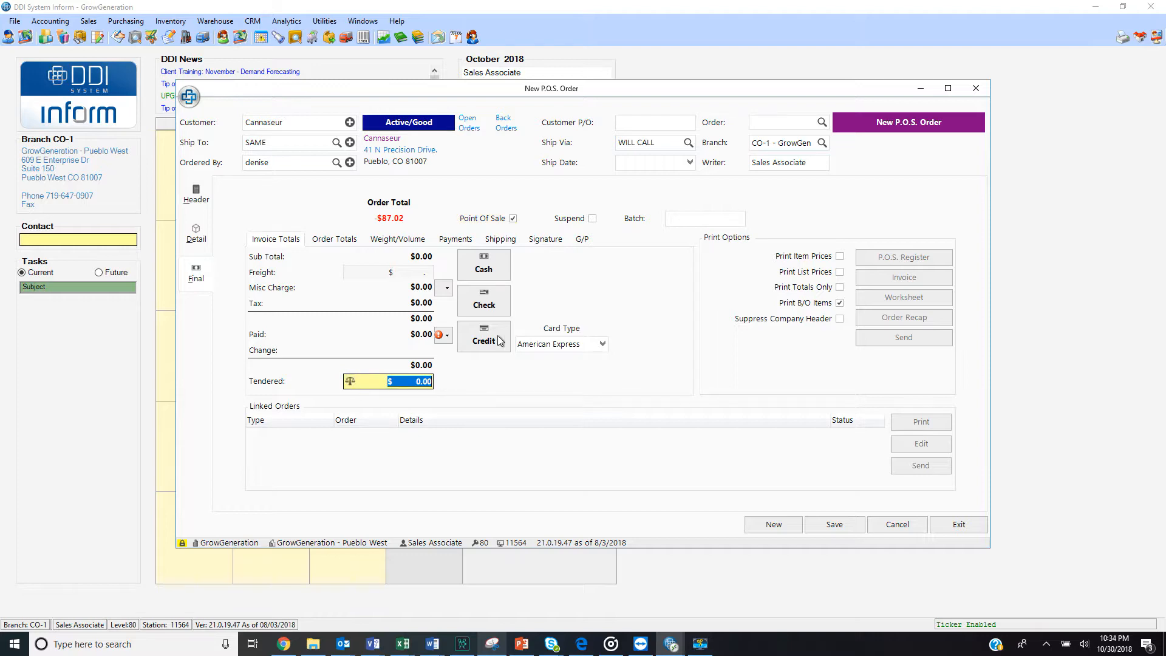
pyautogui.click(495, 273)
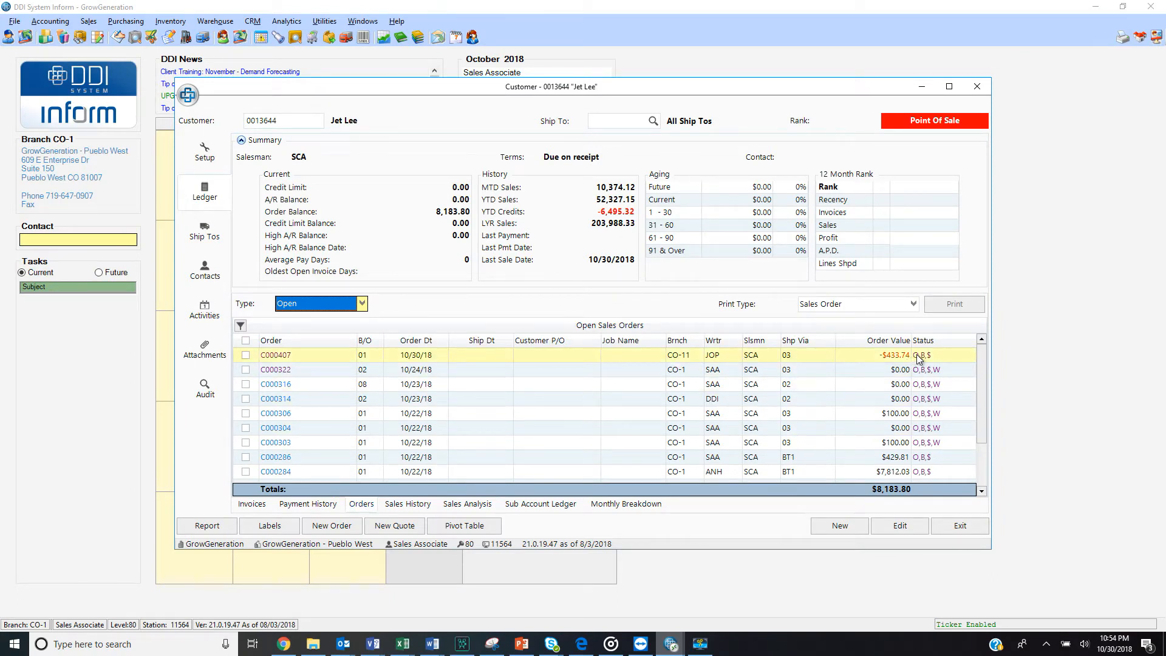
# Open the 10/30/18 back order worth -$433.74 for editing and set the Phantom 50 line's quantity to ship to -1
pyautogui.moveTo(919, 359)
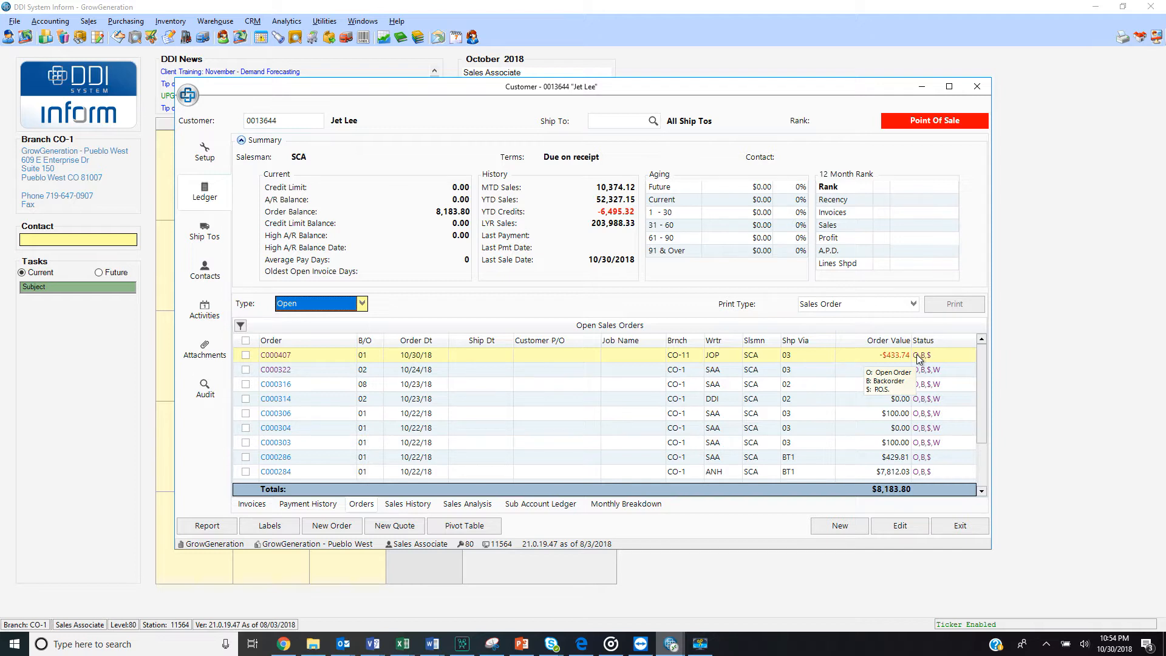
pyautogui.click(277, 356)
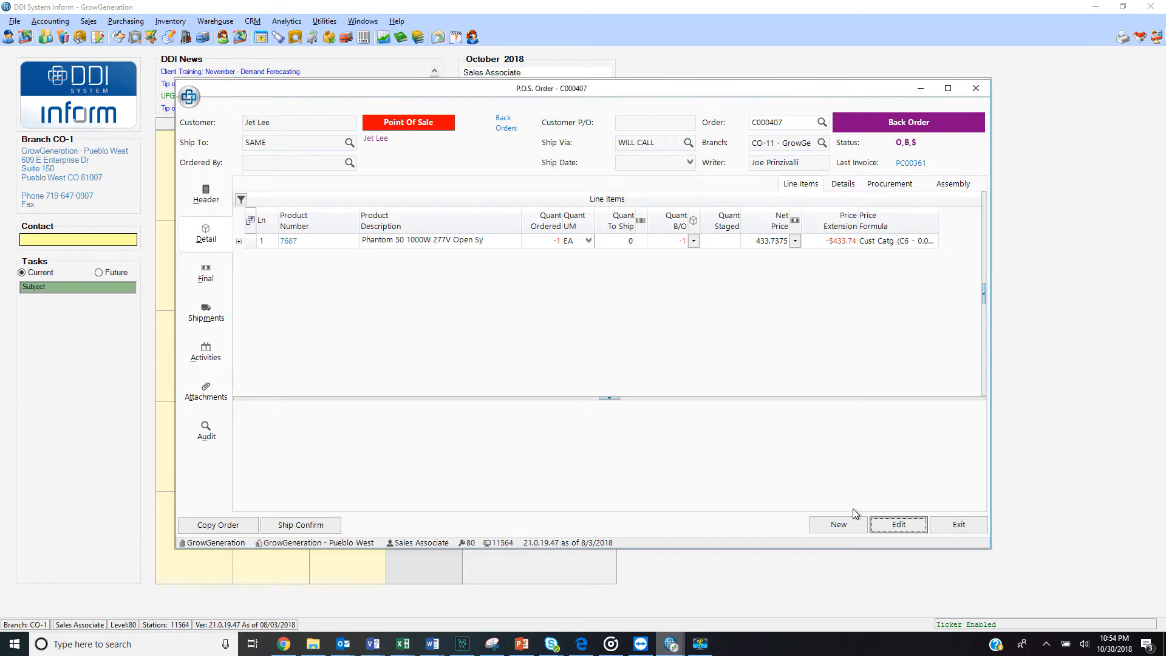
pyautogui.click(883, 526)
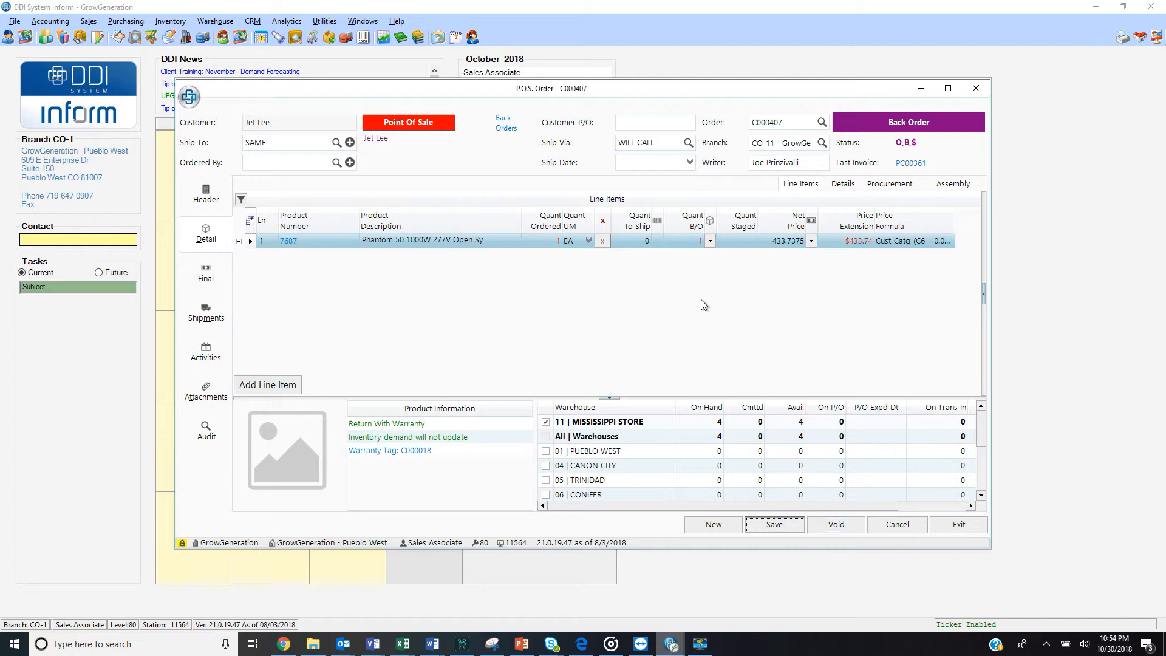
pyautogui.click(645, 243)
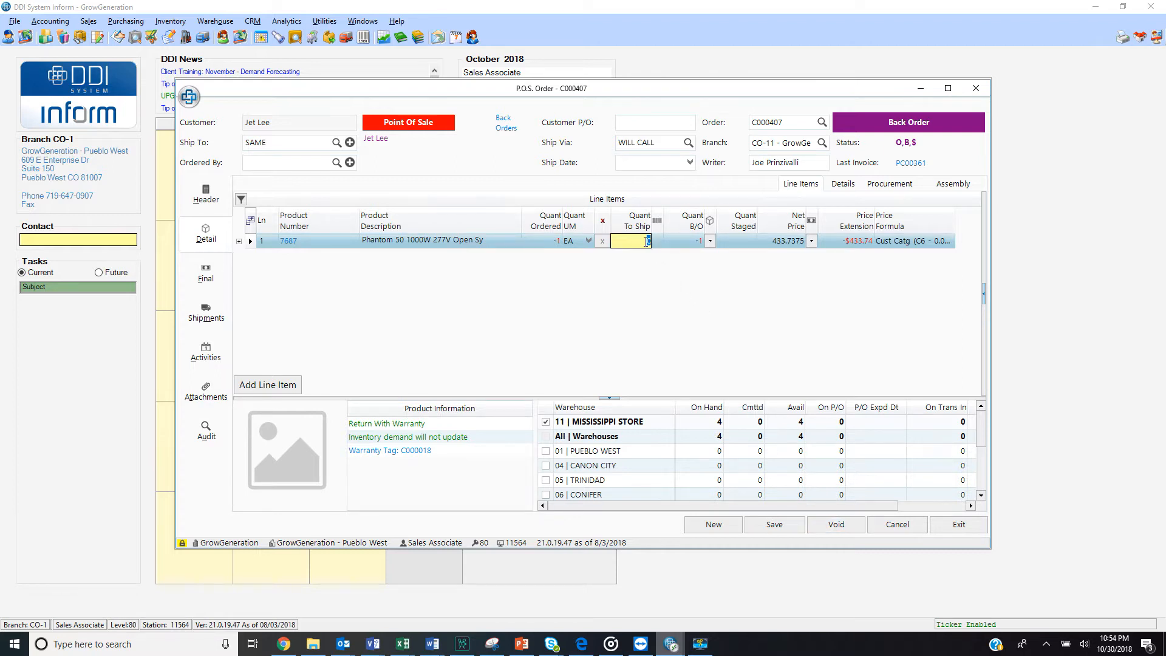
pyautogui.write('-1')
pyautogui.press('Return')
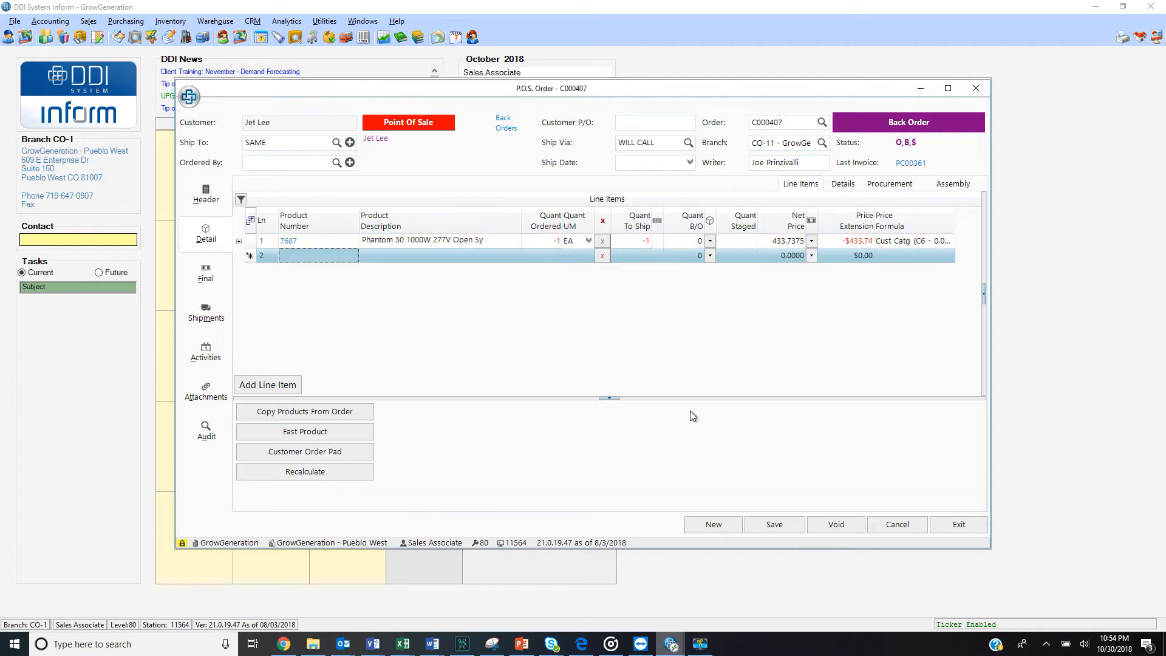
# Enter a tendered amount of 0, choose cash as the payment for the back-ordered return, and save the order
pyautogui.click(763, 526)
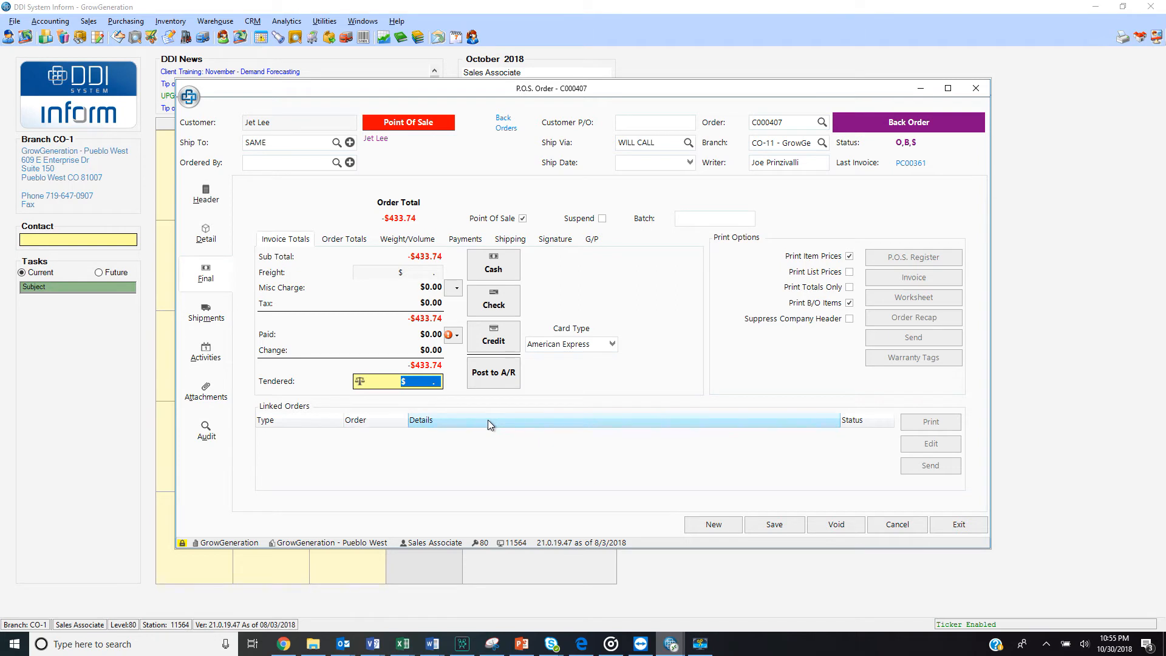
pyautogui.click(427, 381)
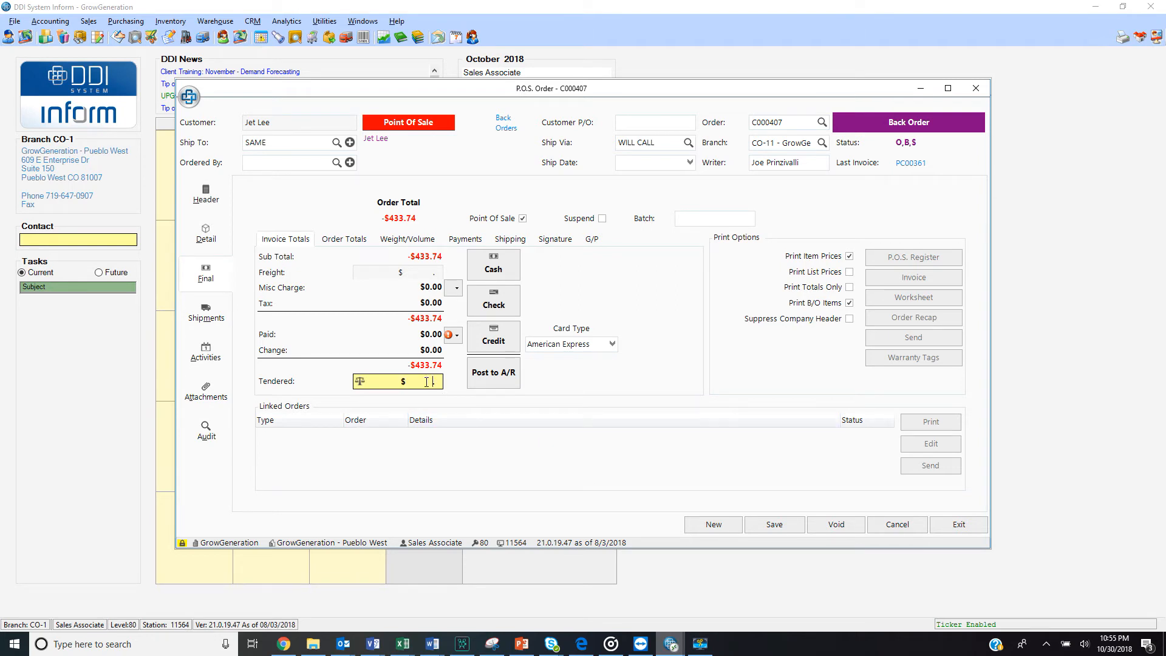
pyautogui.write('0')
pyautogui.click(513, 272)
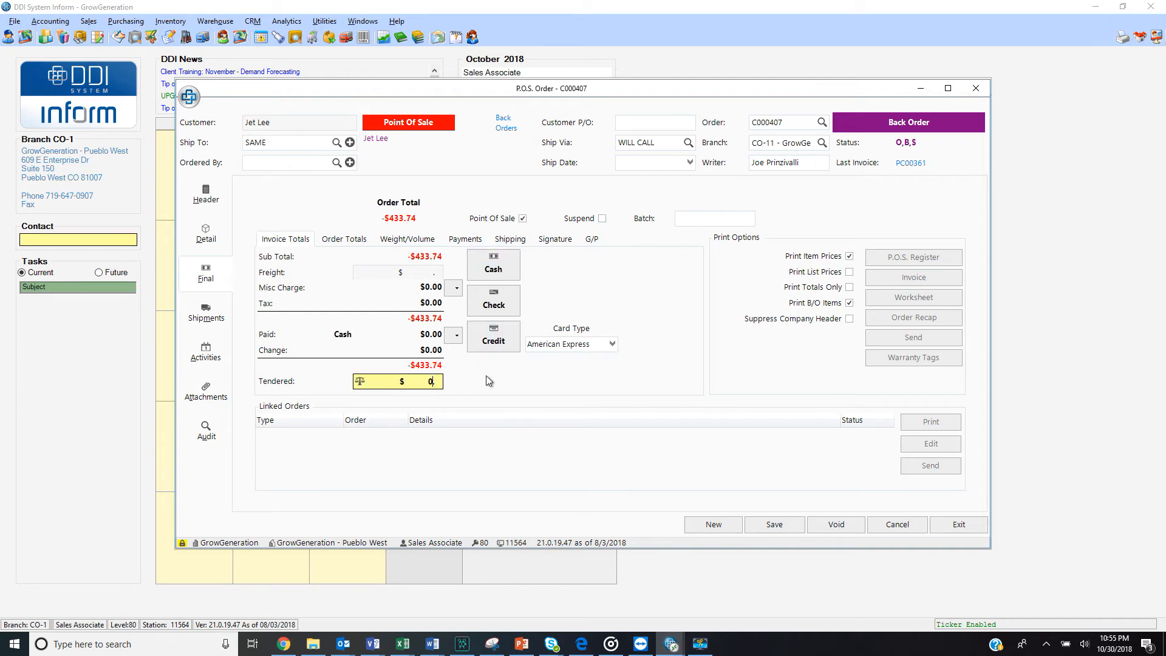
pyautogui.click(500, 273)
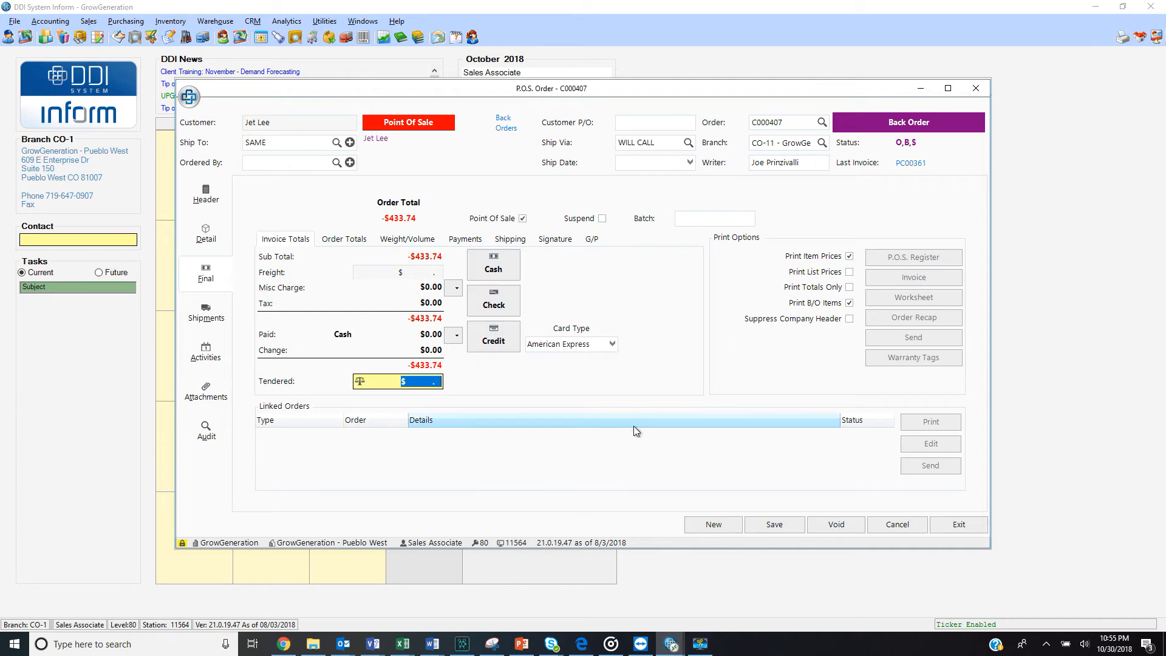
pyautogui.click(782, 523)
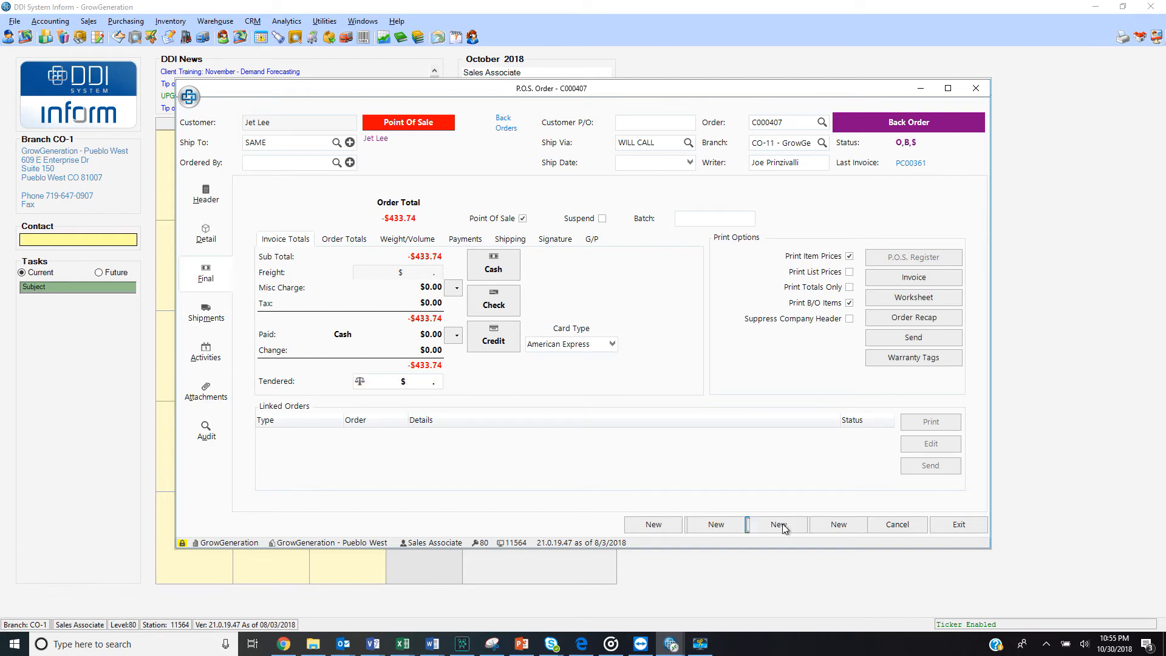